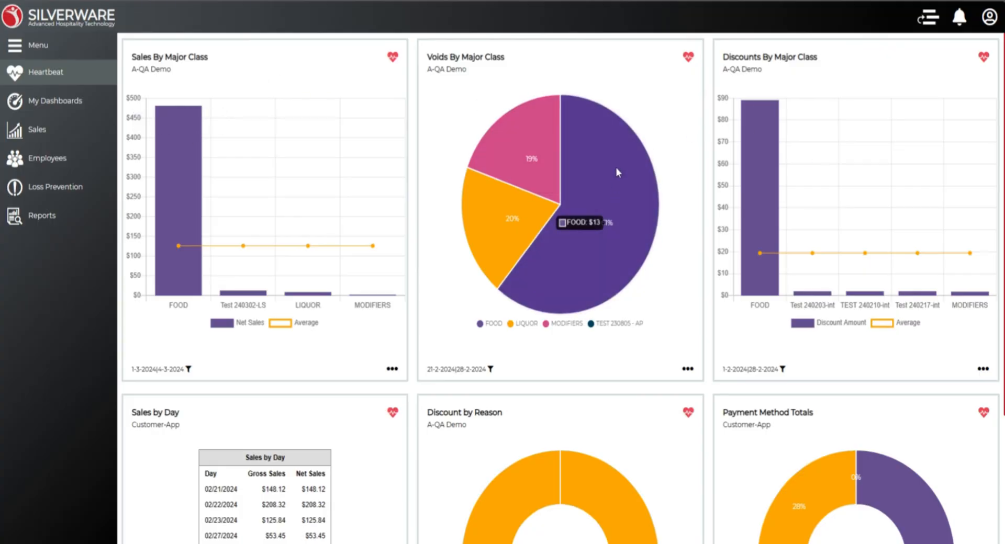
scroll(607, 184, down, 3)
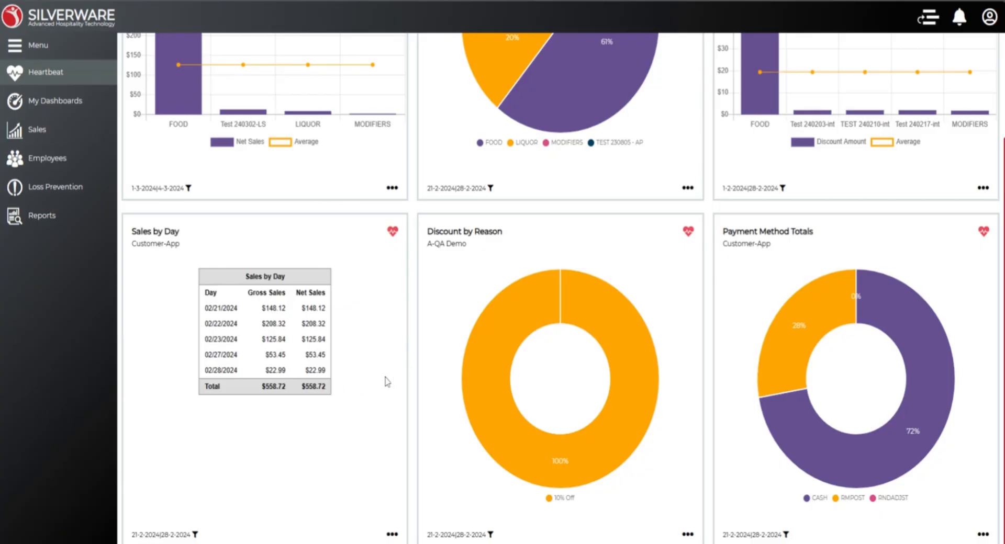
scroll(386, 381, up, 1)
scroll(386, 381, up, 3)
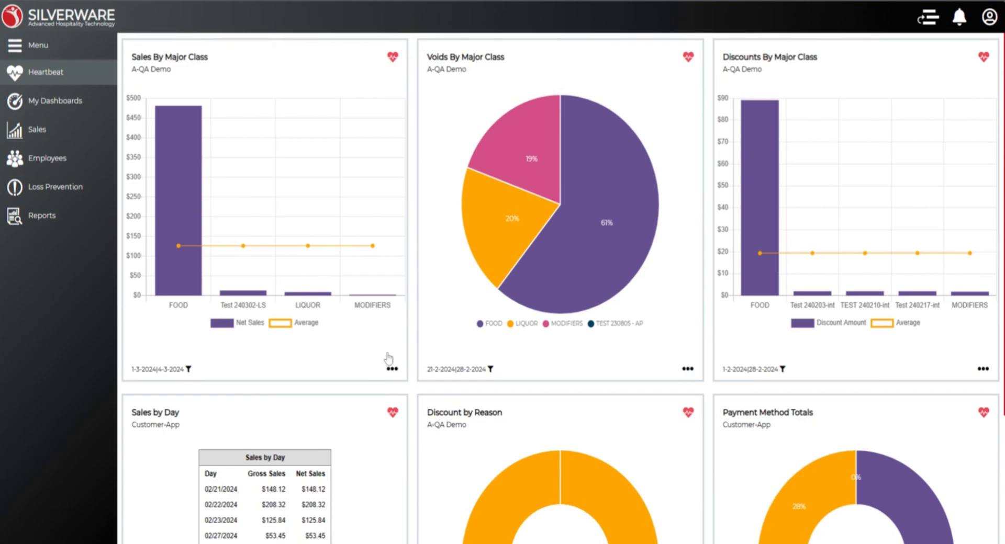
mouse_move(585, 244)
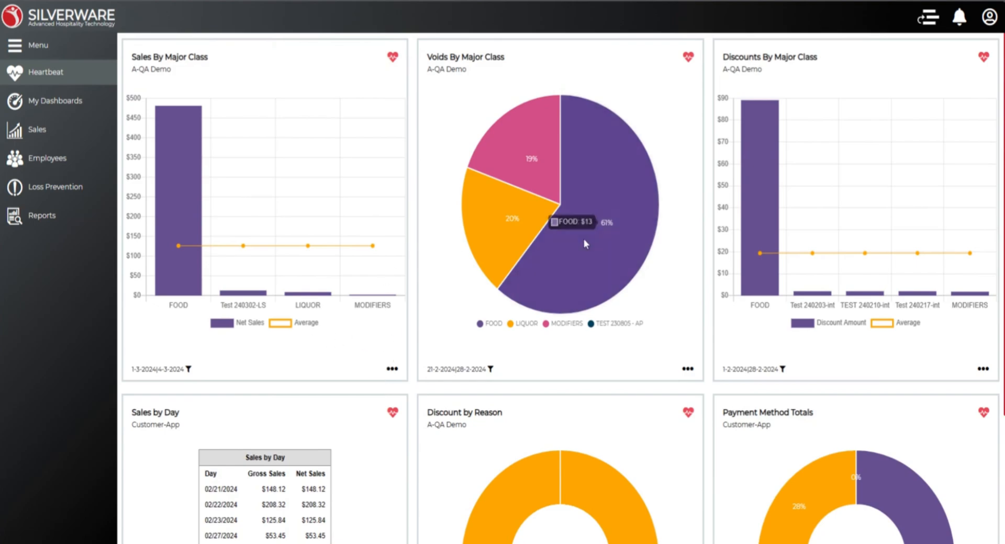
Open the Sales By Major Class widget's filter and review its date range presets and the February 2024 calendar
click(392, 370)
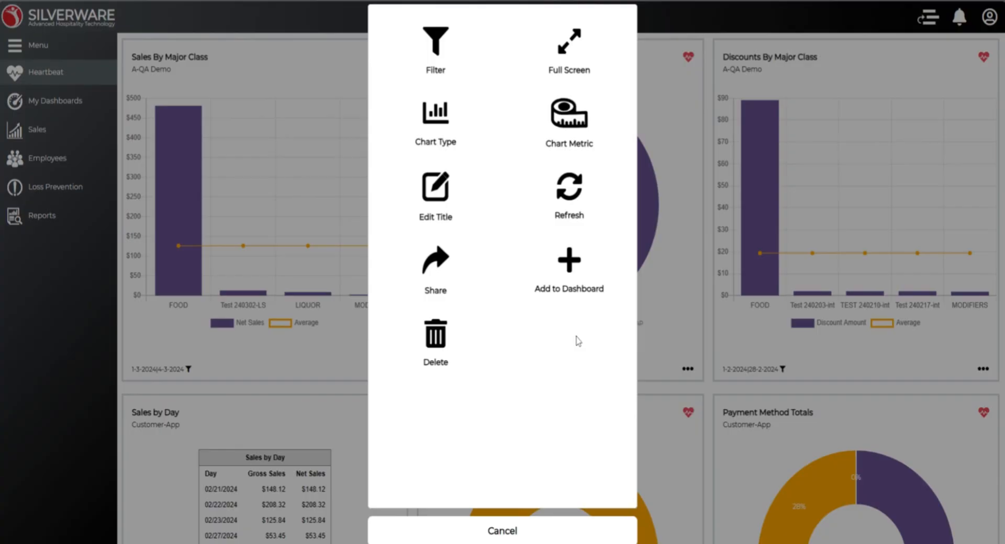
click(439, 53)
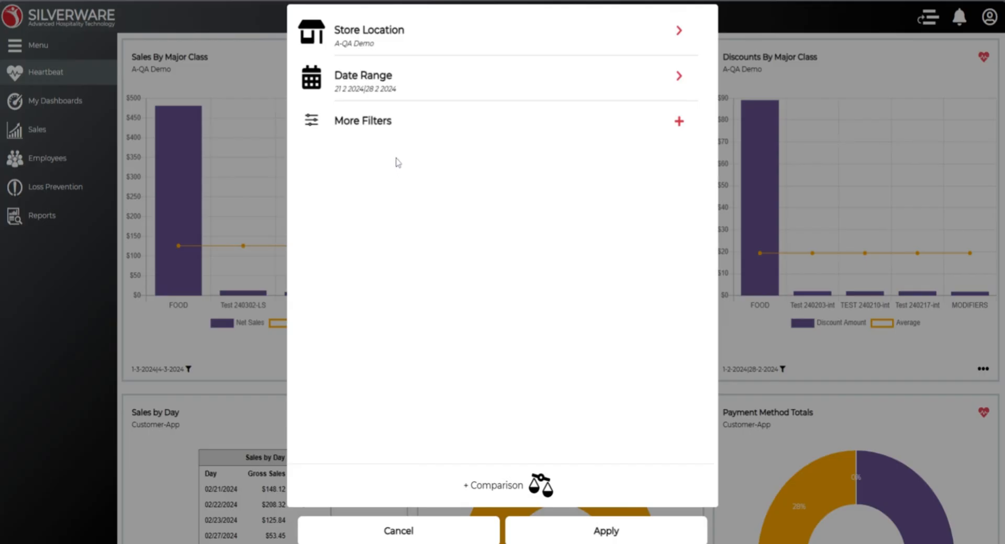
click(381, 92)
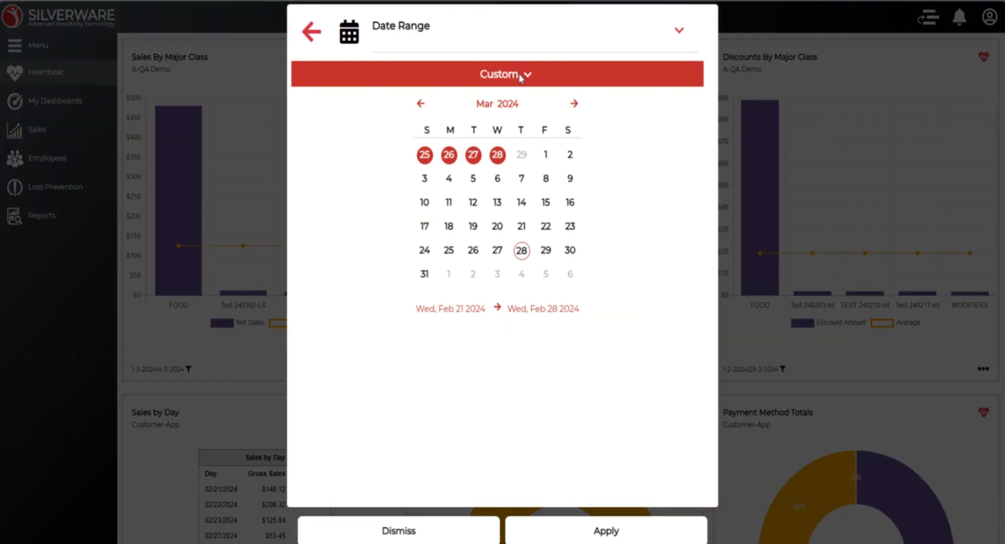
click(521, 78)
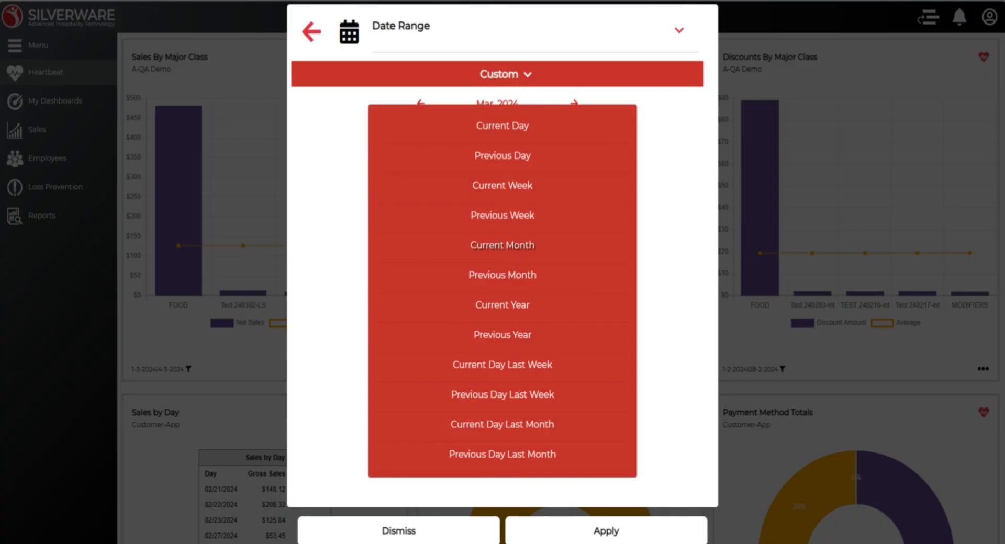
click(678, 220)
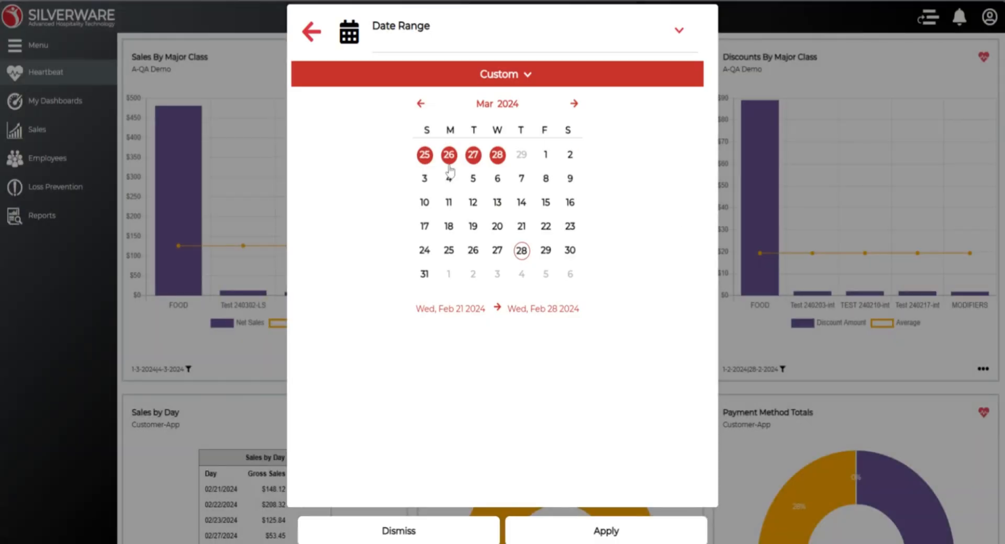
click(420, 104)
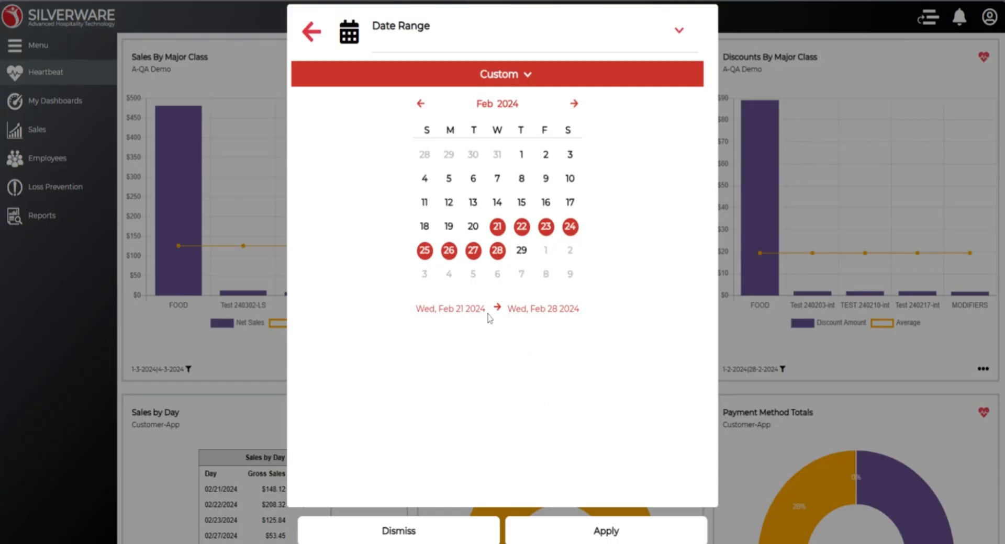
click(313, 38)
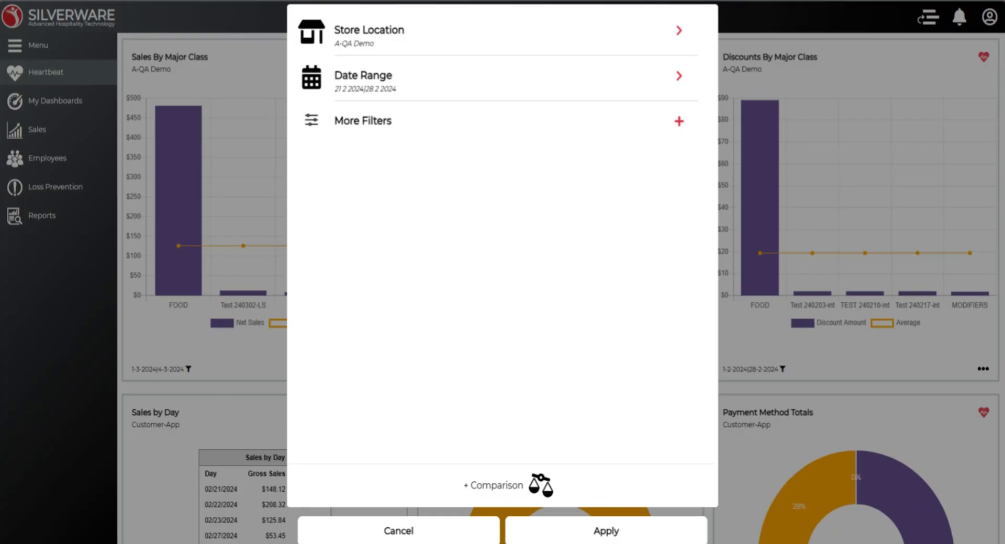
Add a second comparison to the filter with a custom date range from March 1 to March 5, 2024
click(509, 491)
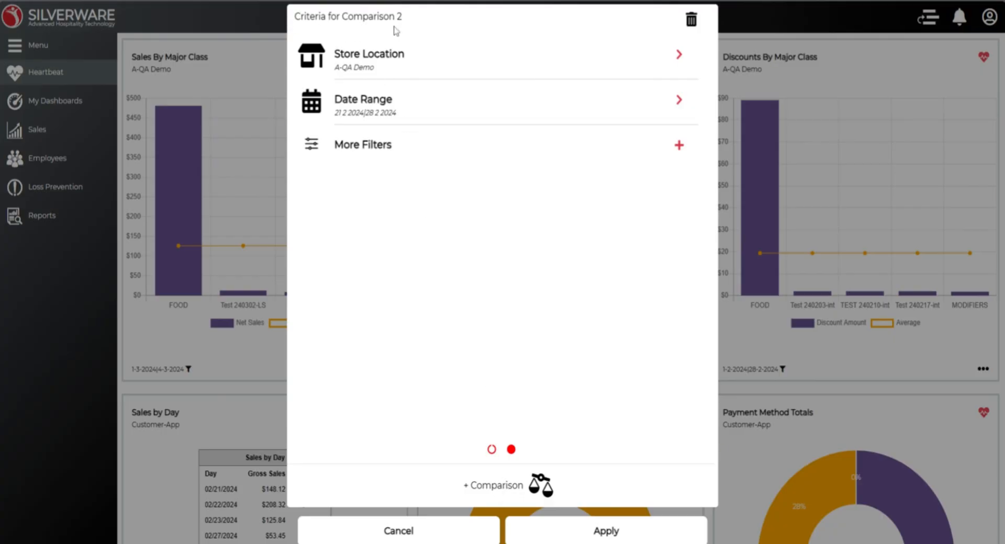
click(377, 117)
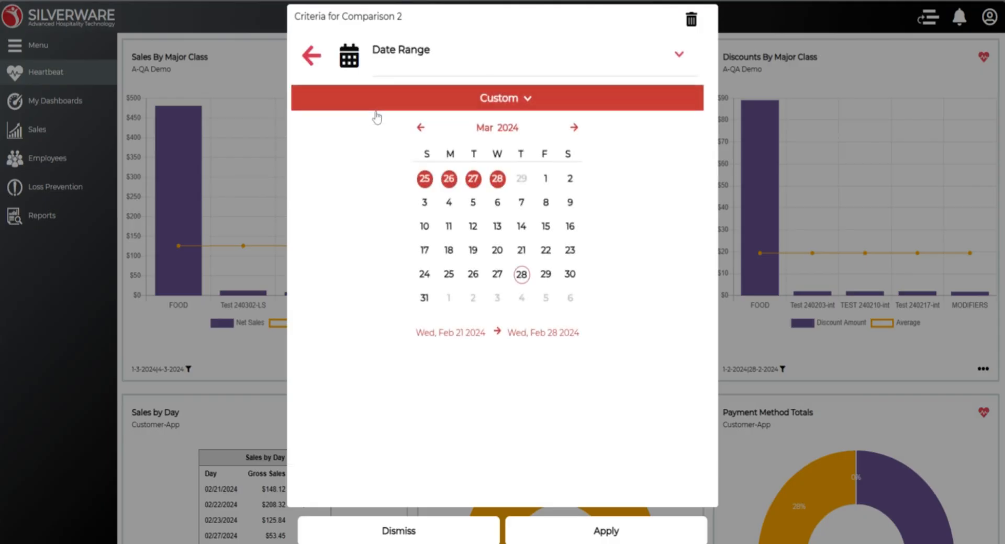
click(422, 130)
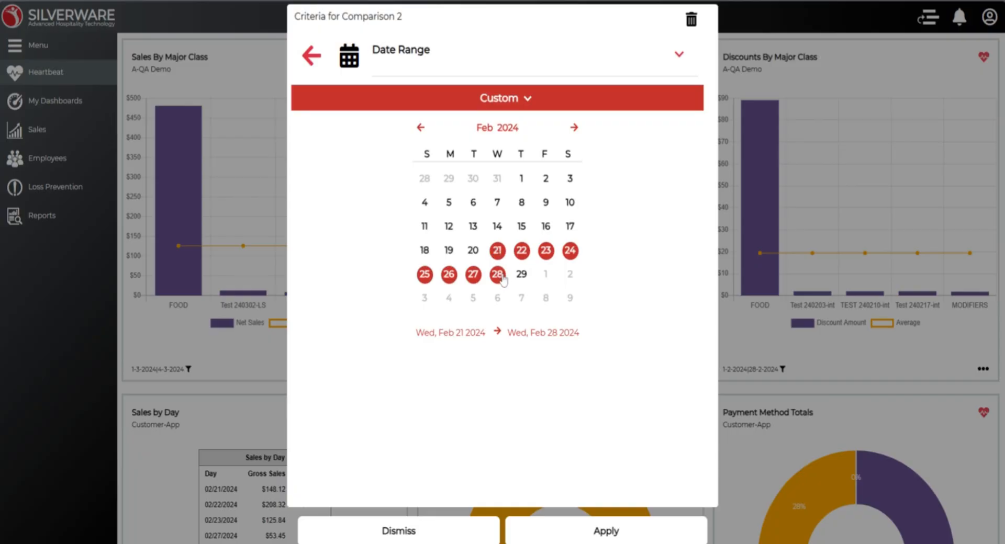
click(574, 128)
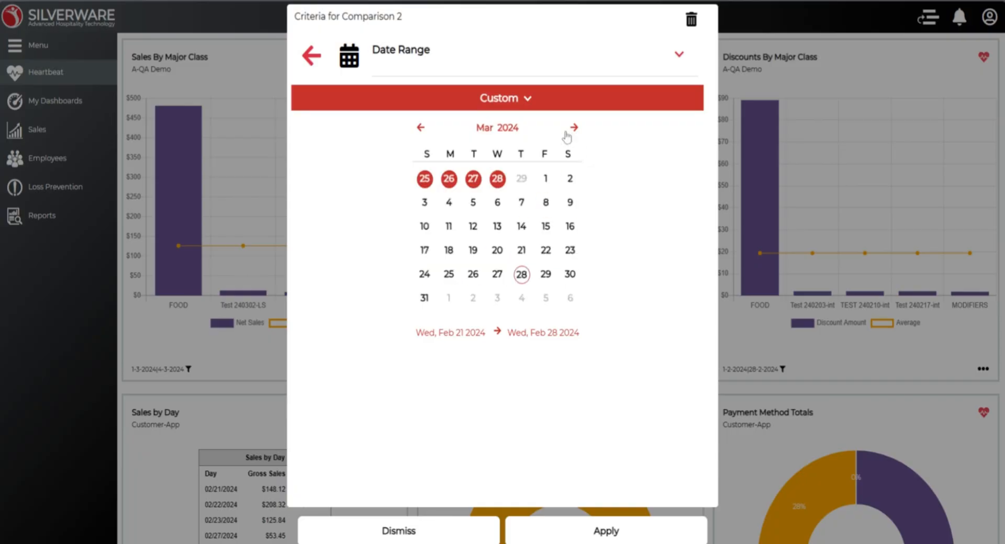
click(545, 179)
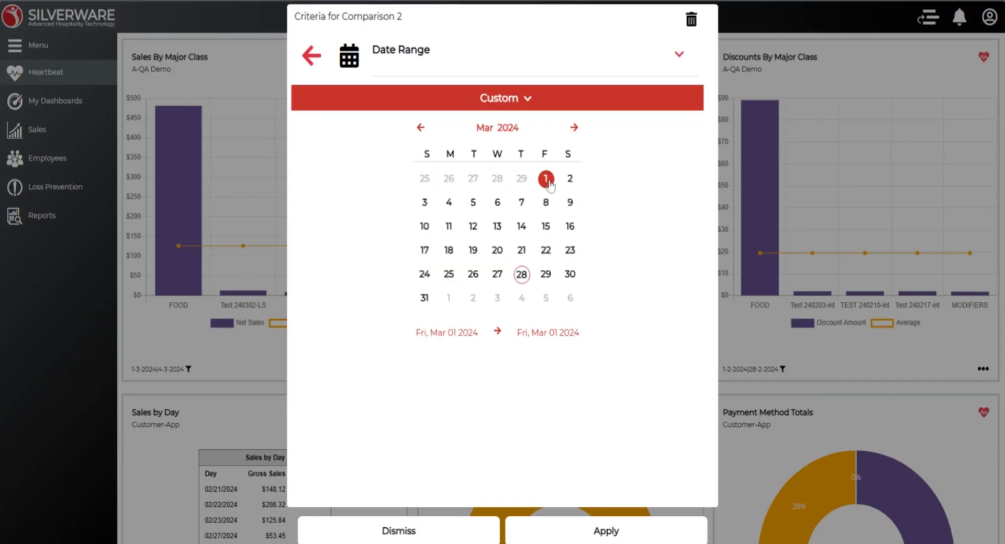
click(478, 205)
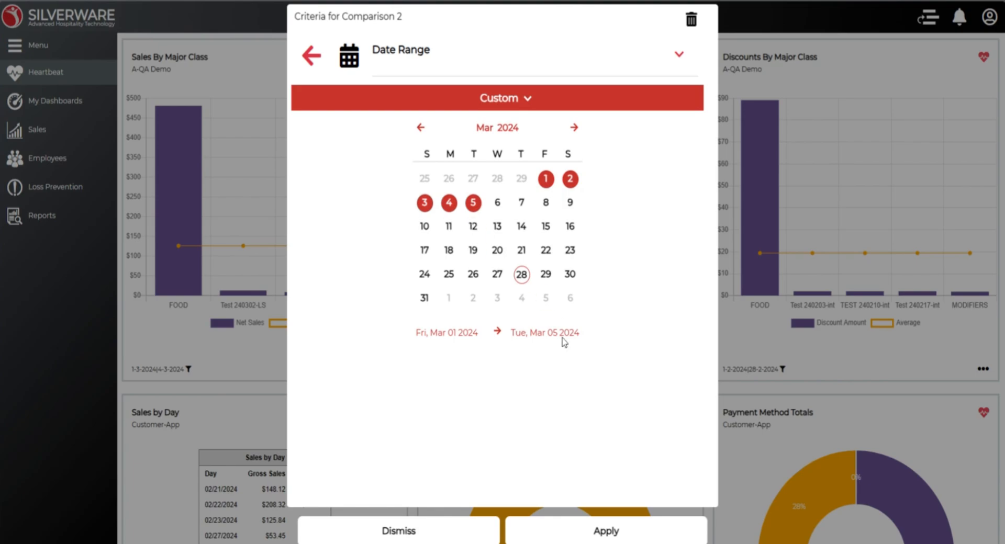
click(595, 535)
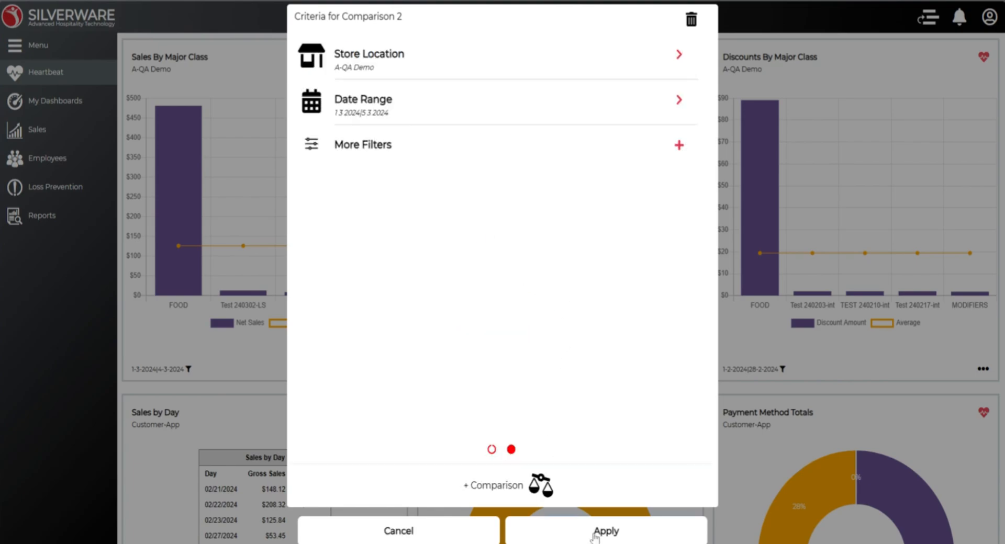
Check both comparison criteria, then apply them to the Sales By Major Class chart and save the dashboard change
click(493, 451)
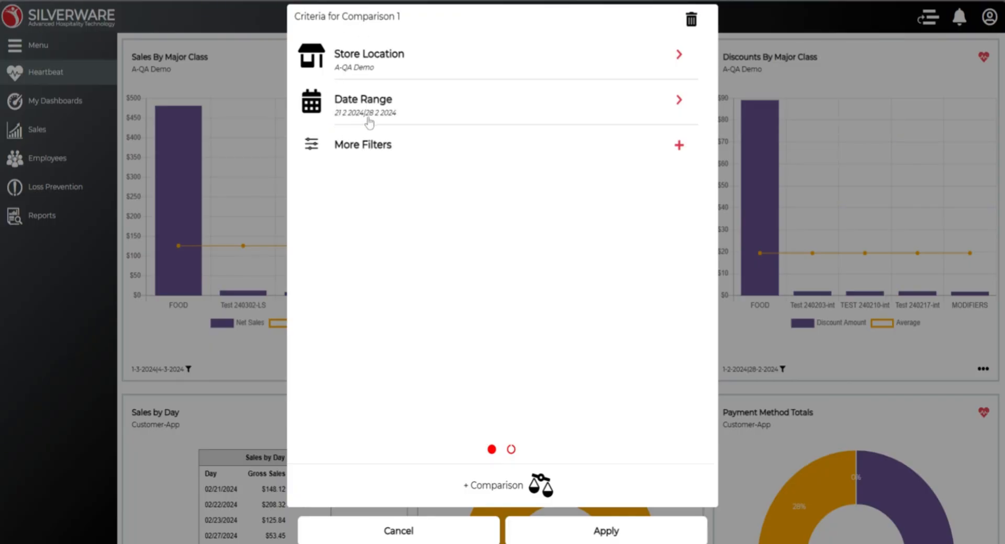
click(511, 449)
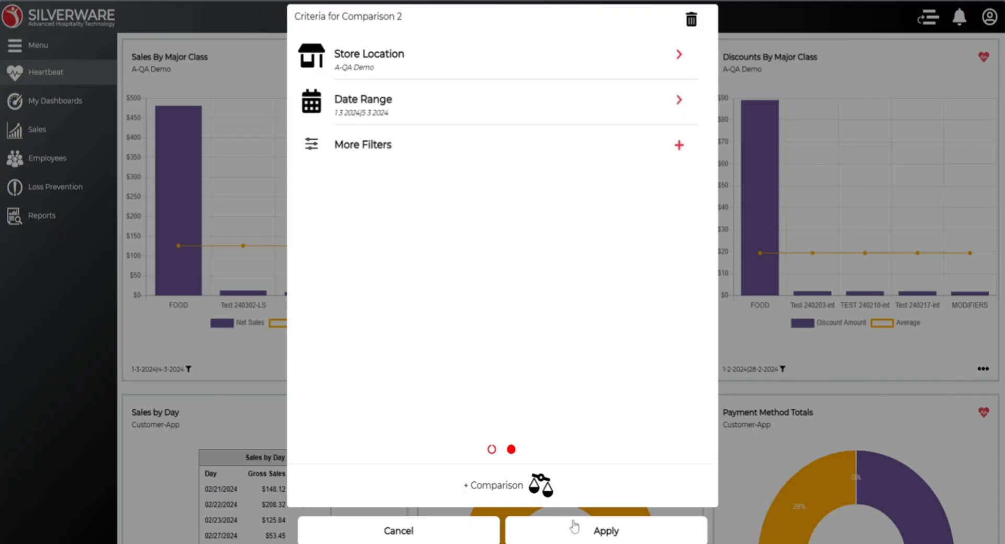
click(579, 537)
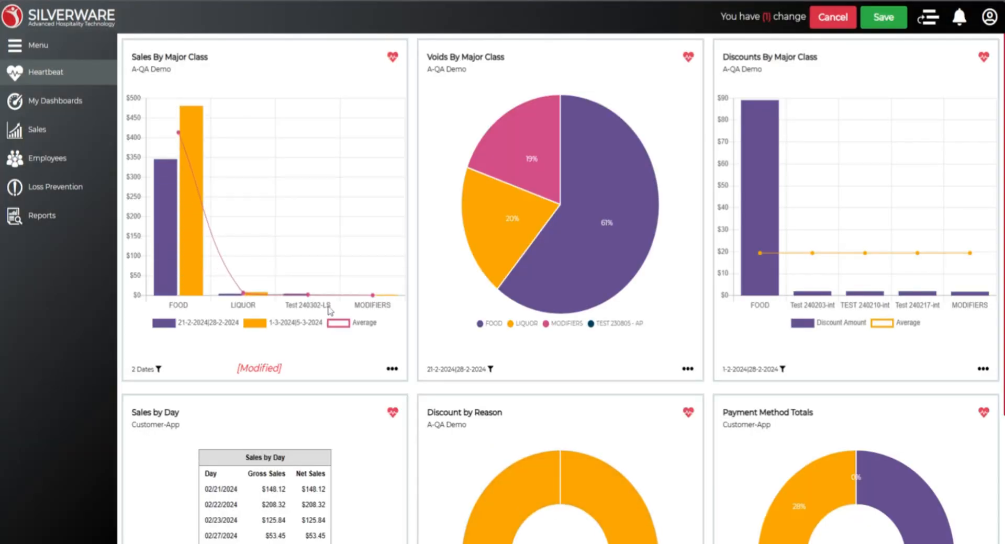
mouse_move(182, 154)
mouse_move(168, 178)
mouse_move(188, 119)
click(883, 19)
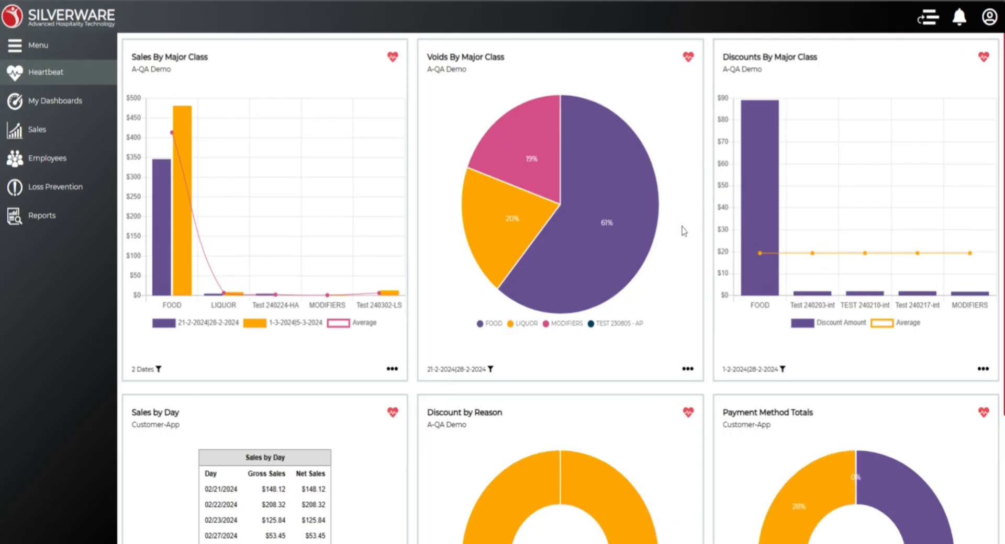
mouse_move(164, 191)
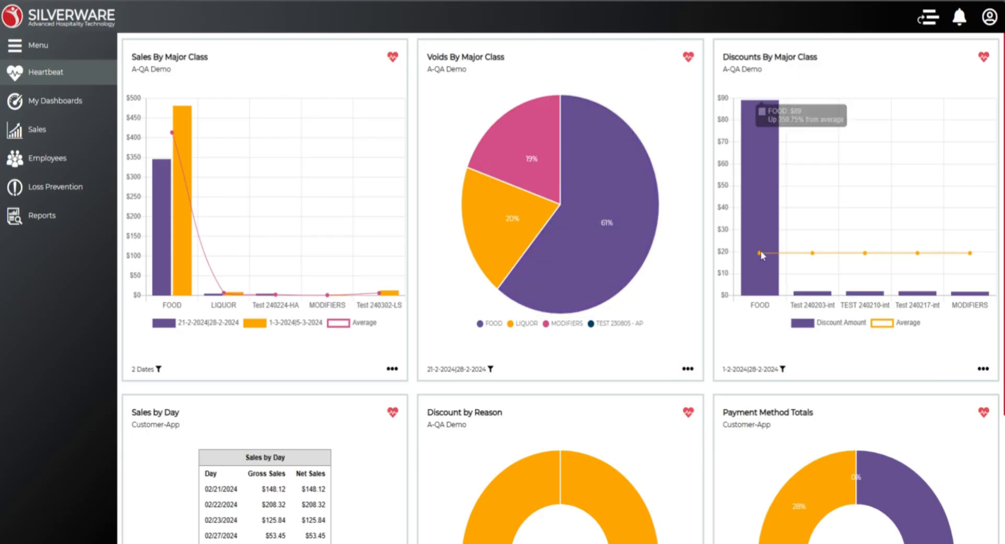
scroll(689, 359, down, 2)
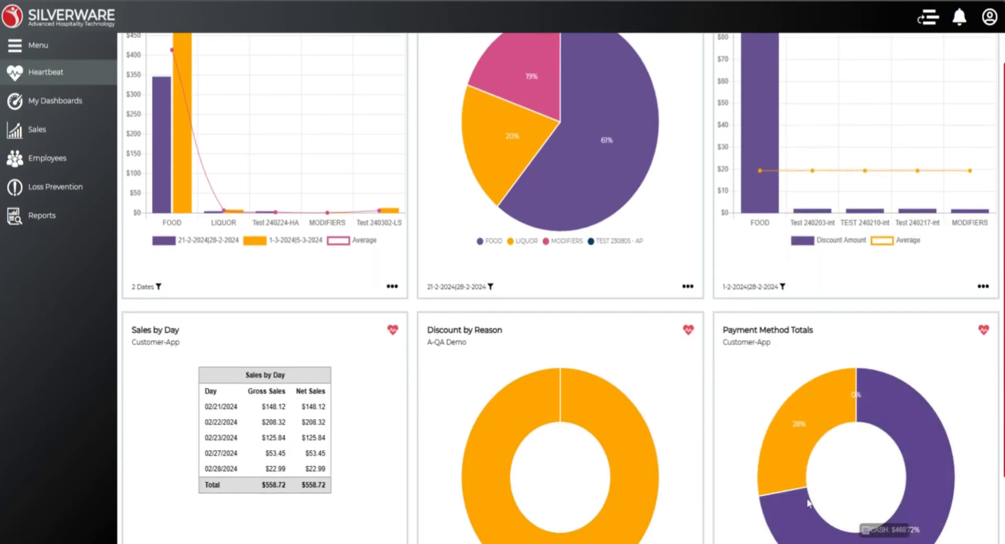
scroll(563, 438, up, 2)
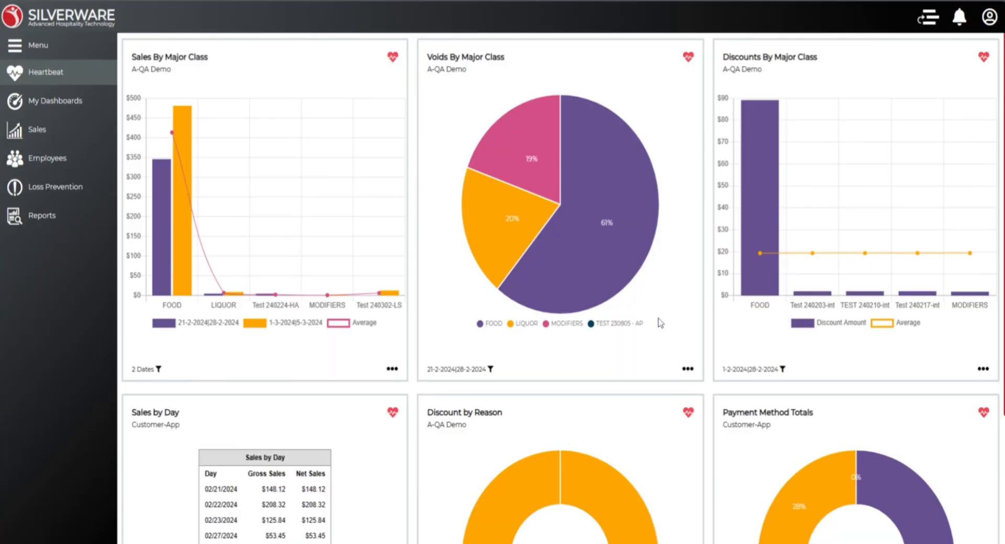
Change the Voids By Major Class widget to a bar chart and save the dashboard change
click(687, 370)
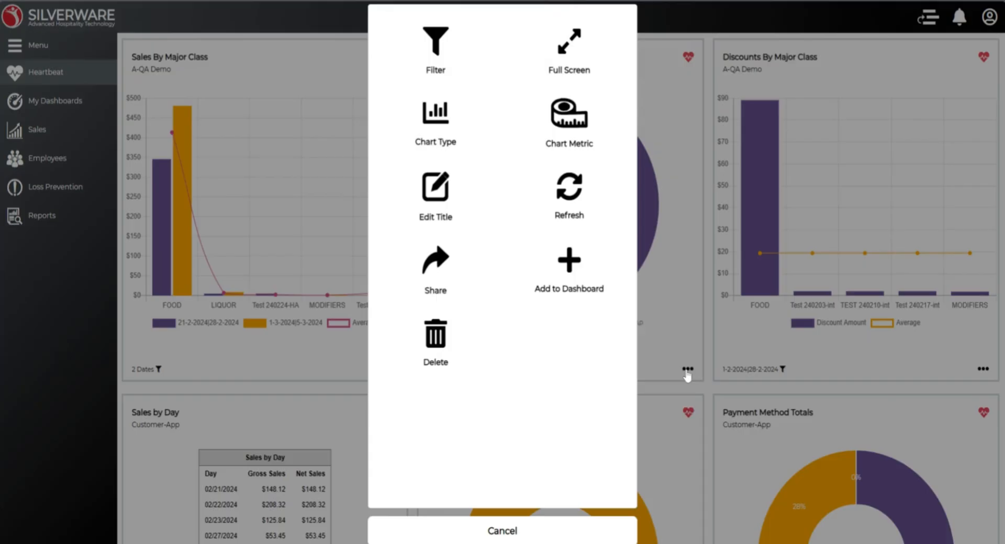
click(433, 126)
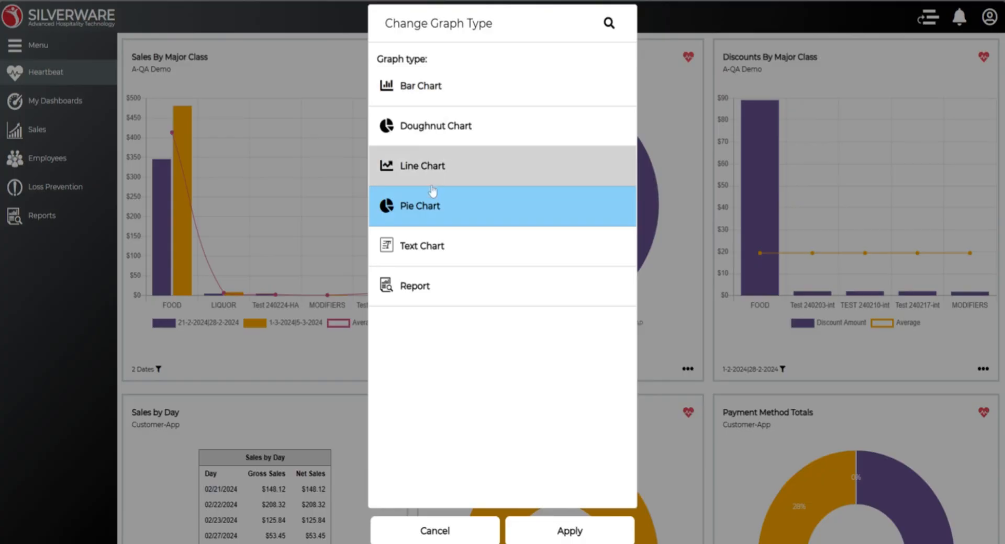
click(451, 96)
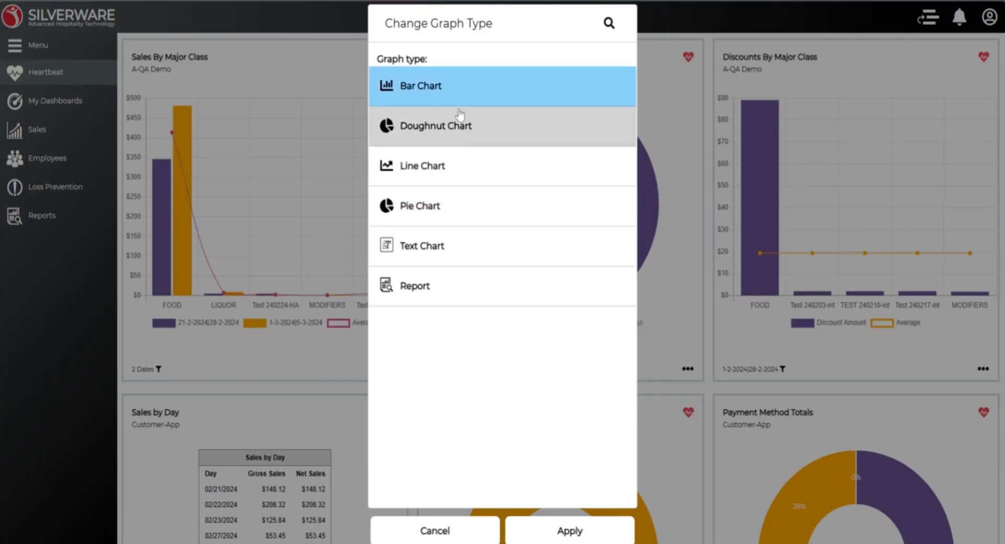
click(553, 532)
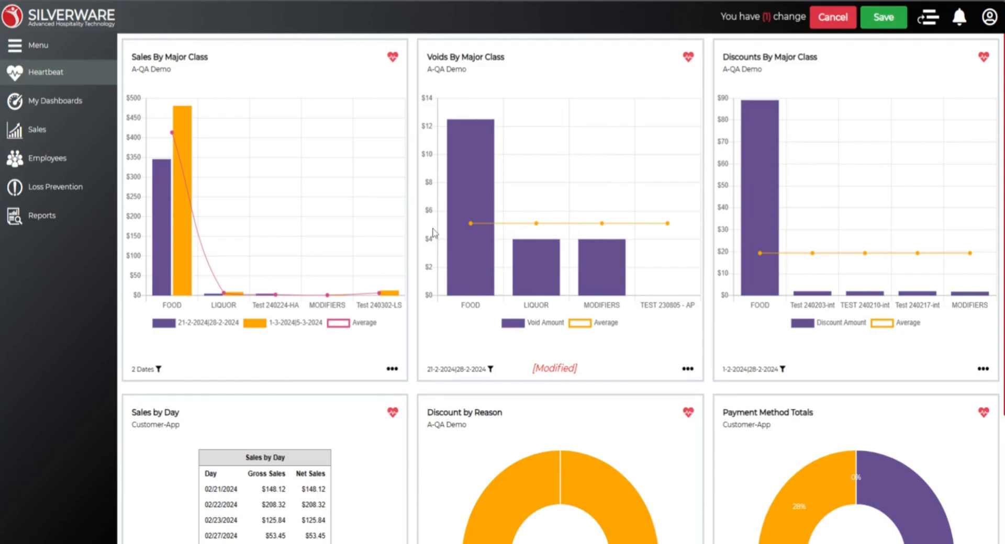
click(885, 19)
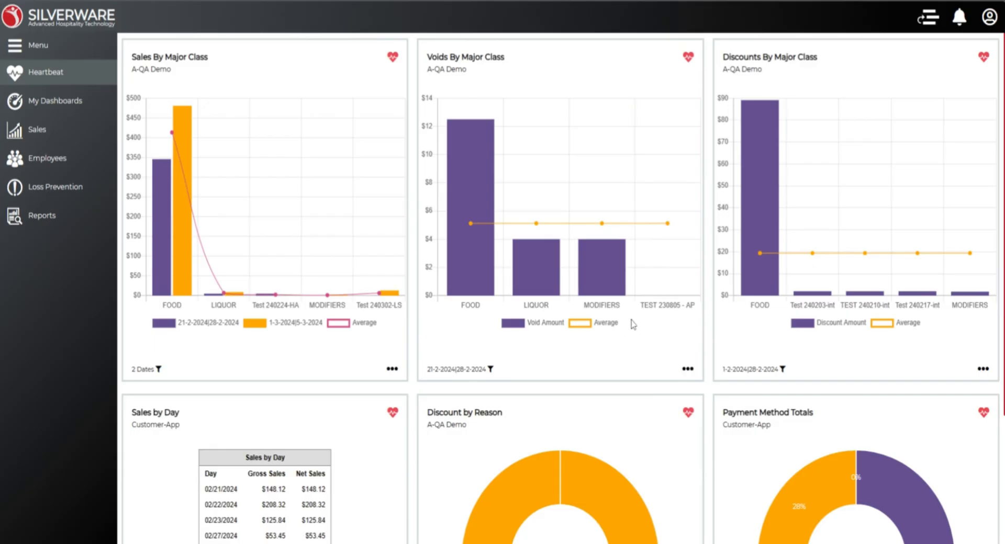
Remove the Payment Method Totals widget from the Heartbeat dashboard and save the change
scroll(638, 321, down, 3)
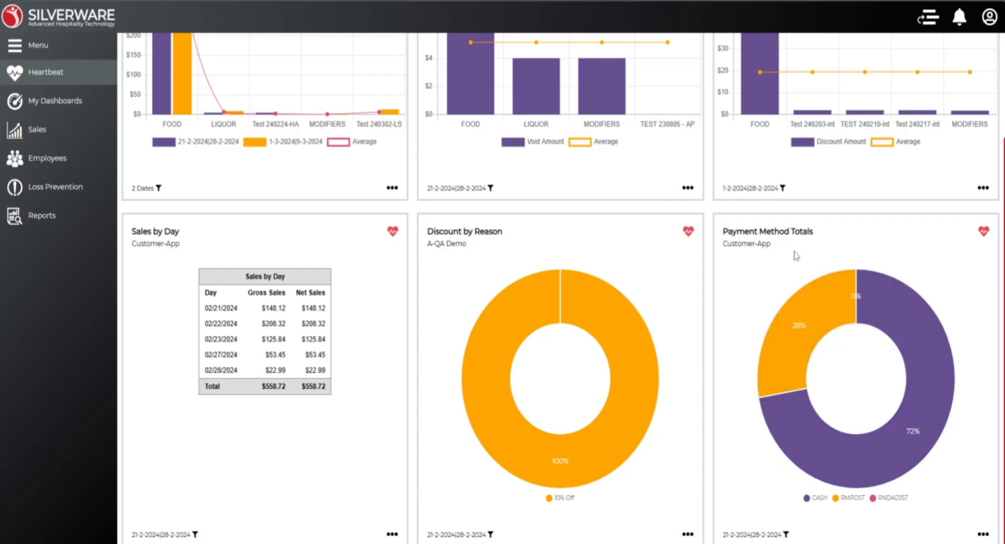
click(984, 233)
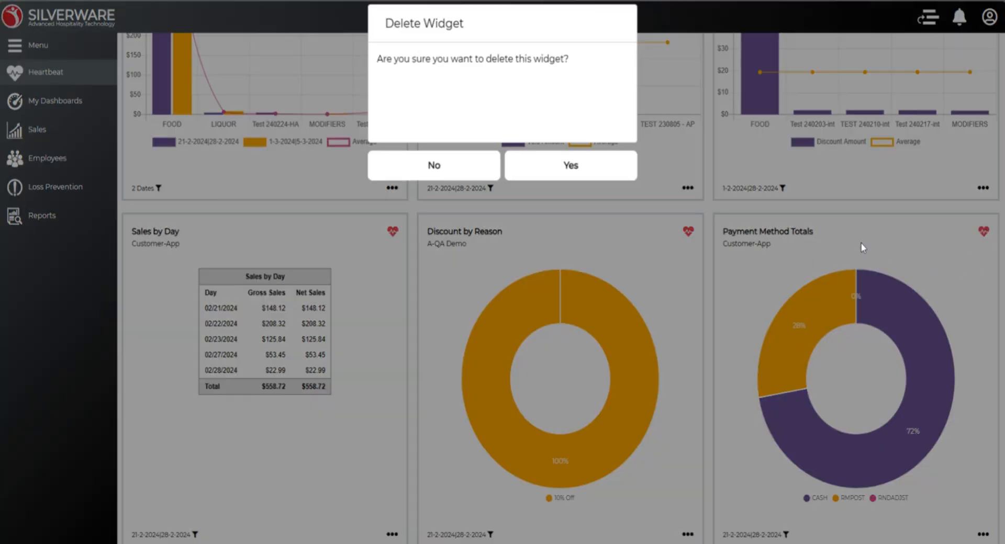
click(569, 167)
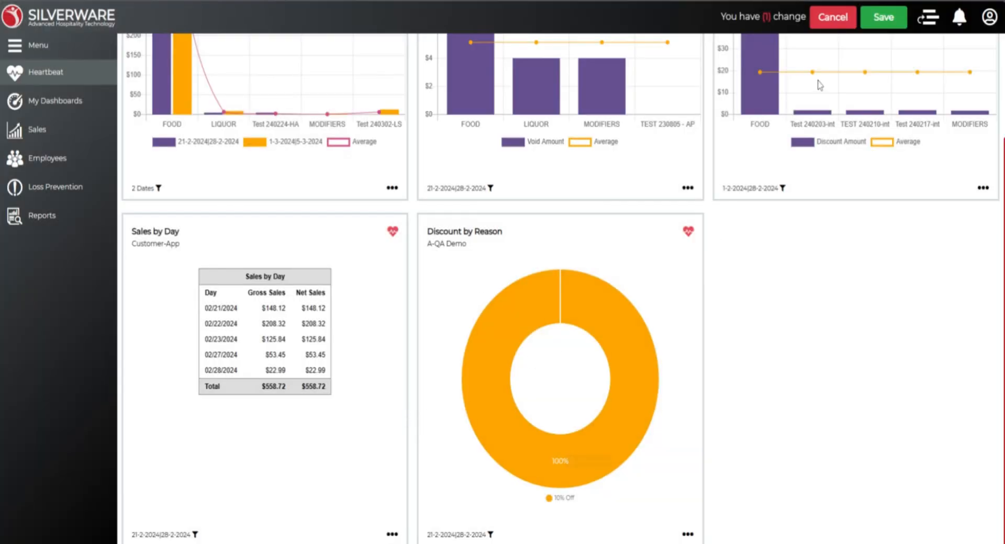
click(882, 21)
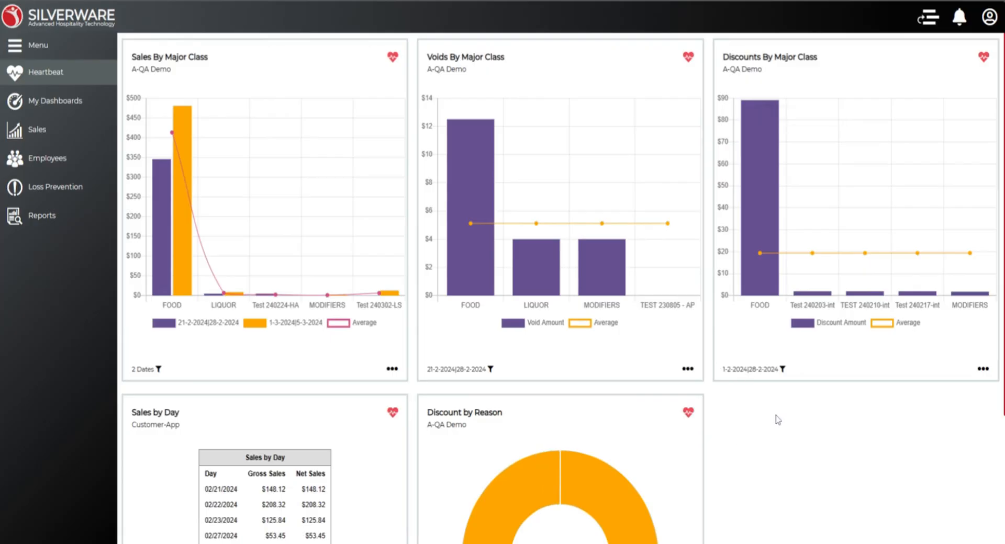
Add the Check Detail widget from the Sales page to the Heartbeat dashboard and confirm the addition
scroll(780, 419, down, 2)
scroll(827, 411, up, 2)
click(39, 130)
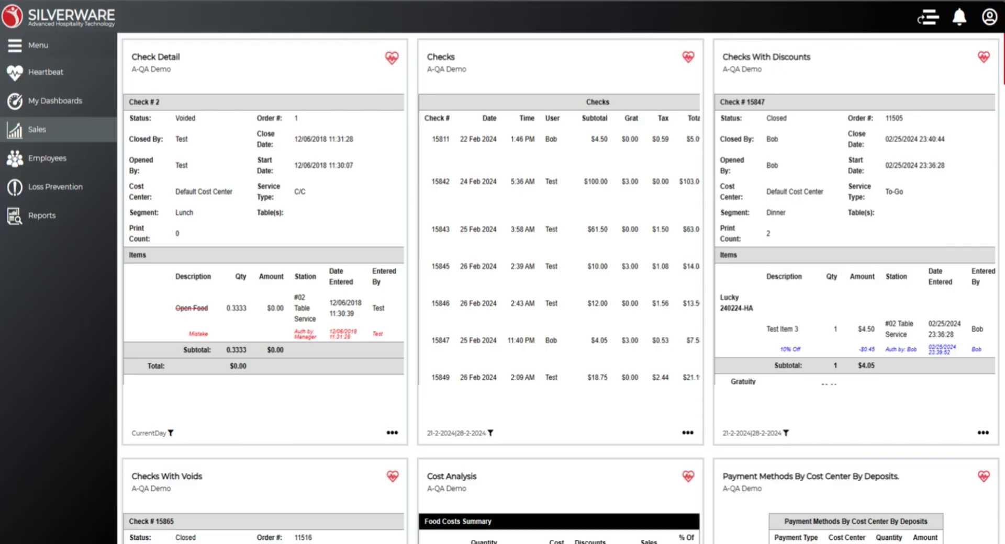
click(392, 57)
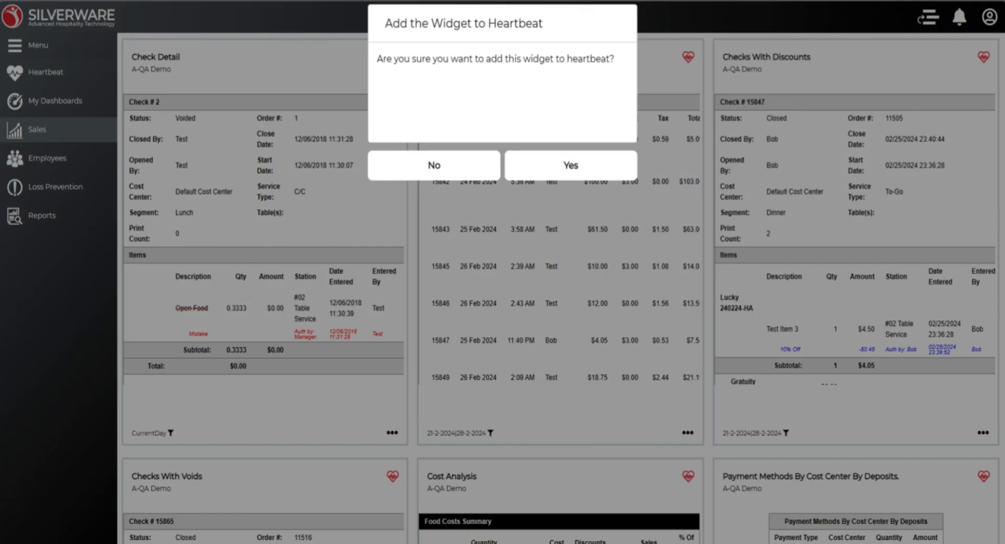
click(558, 170)
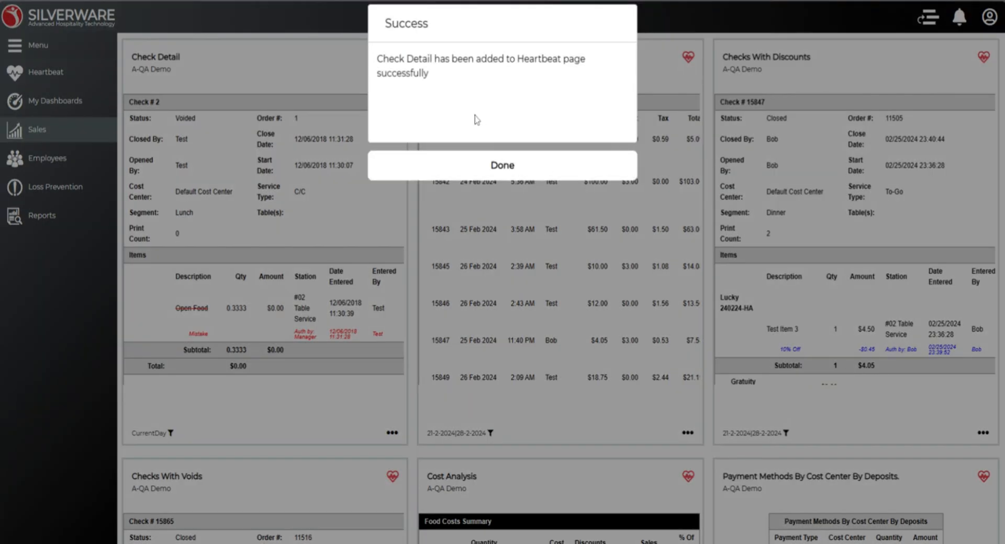
click(489, 166)
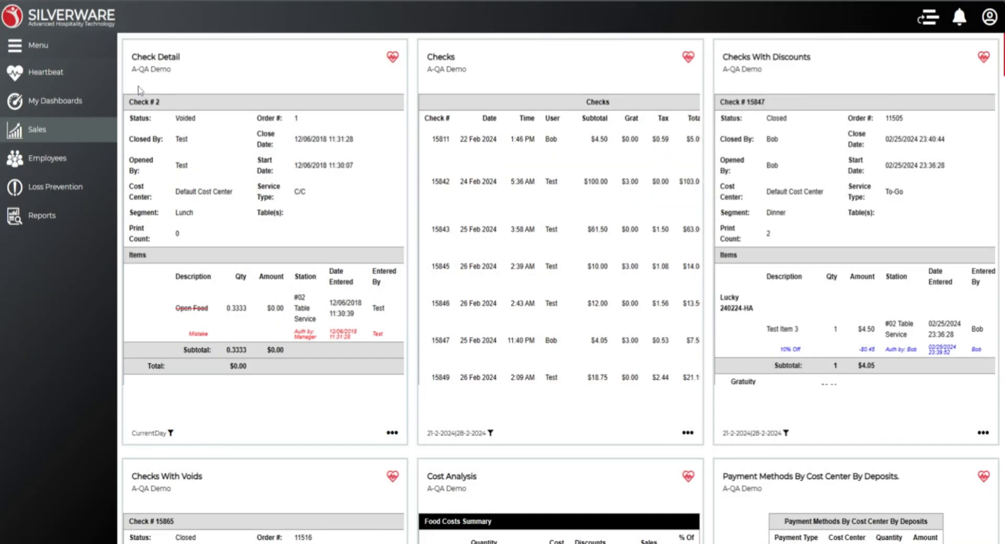
Examine the Heartbeat dashboard for the added Check Detail widget and look over its contents
click(57, 76)
scroll(830, 427, down, 3)
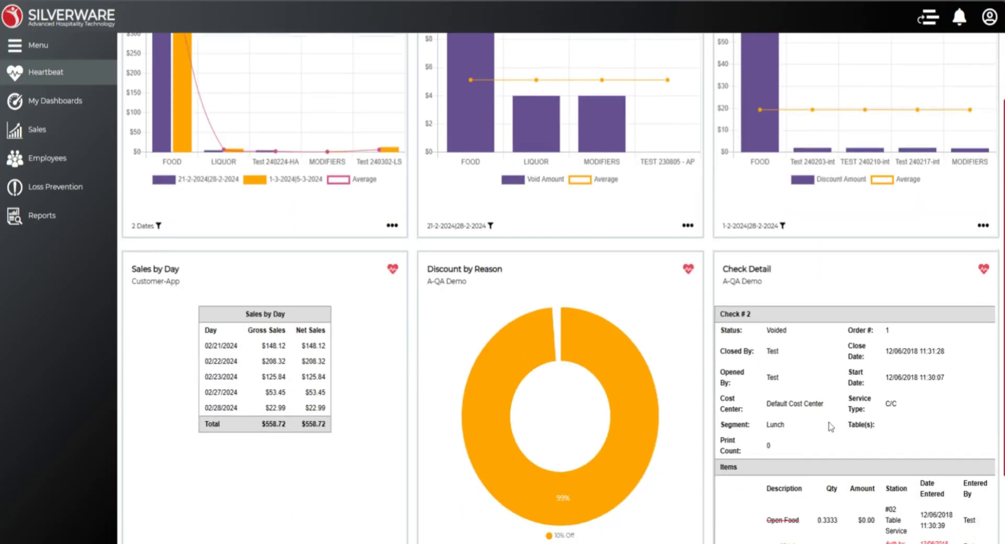
scroll(831, 427, down, 4)
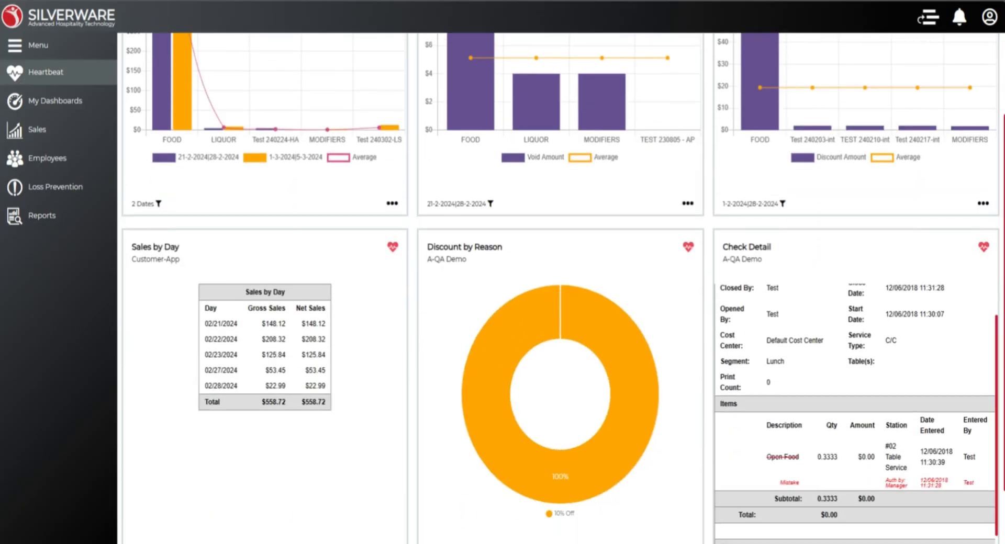
scroll(831, 427, up, 2)
scroll(795, 255, down, 2)
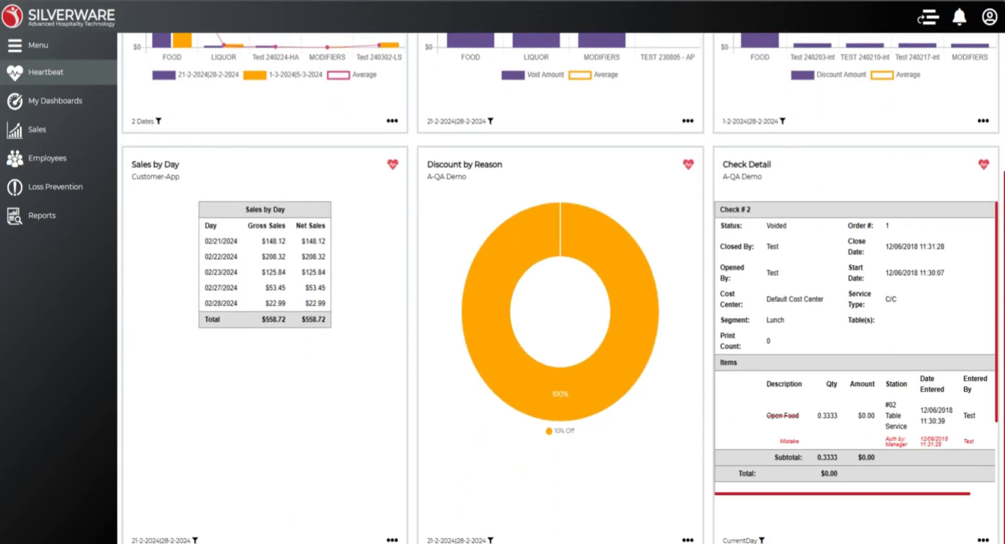
scroll(810, 172, up, 5)
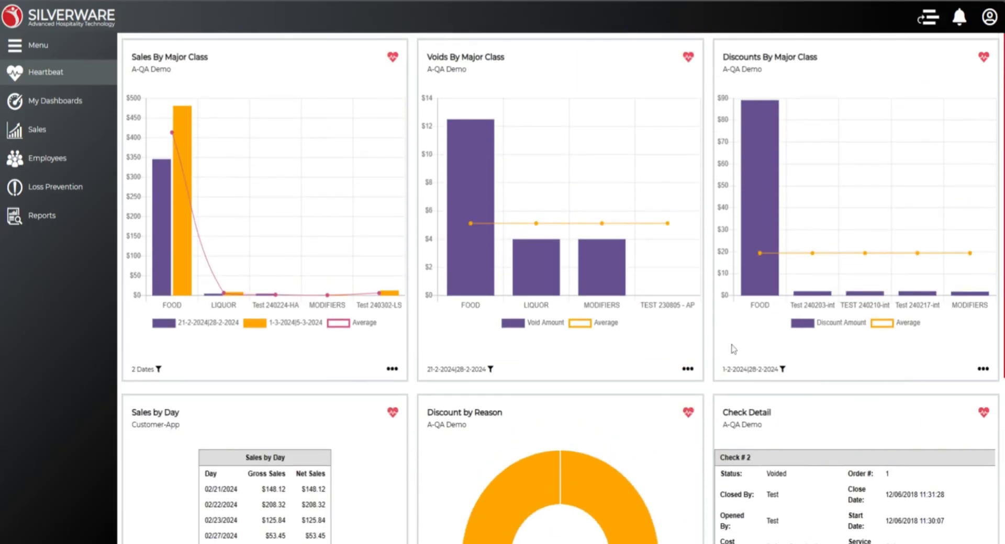
scroll(733, 349, down, 5)
scroll(735, 355, up, 5)
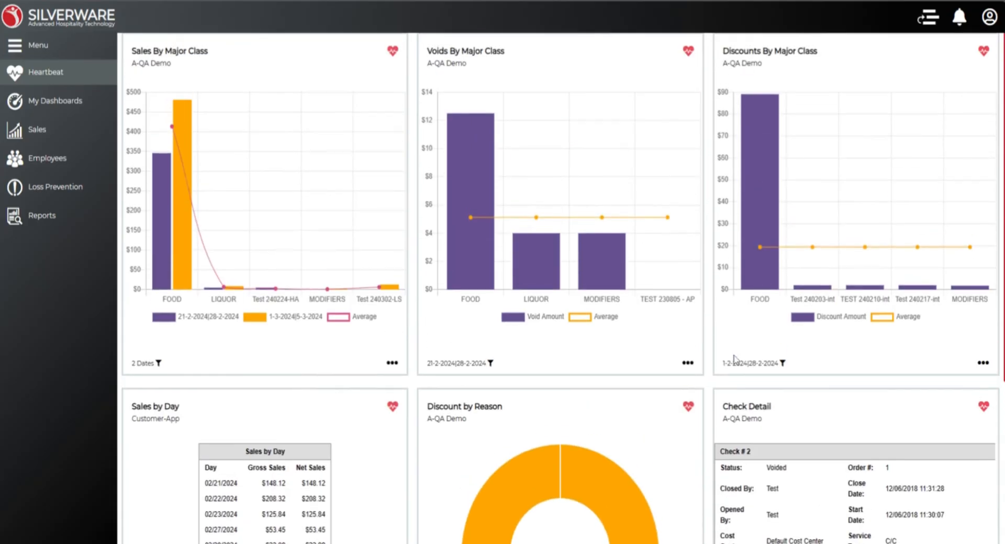
Create a new custom dashboard named "My New Dashboard"
click(44, 105)
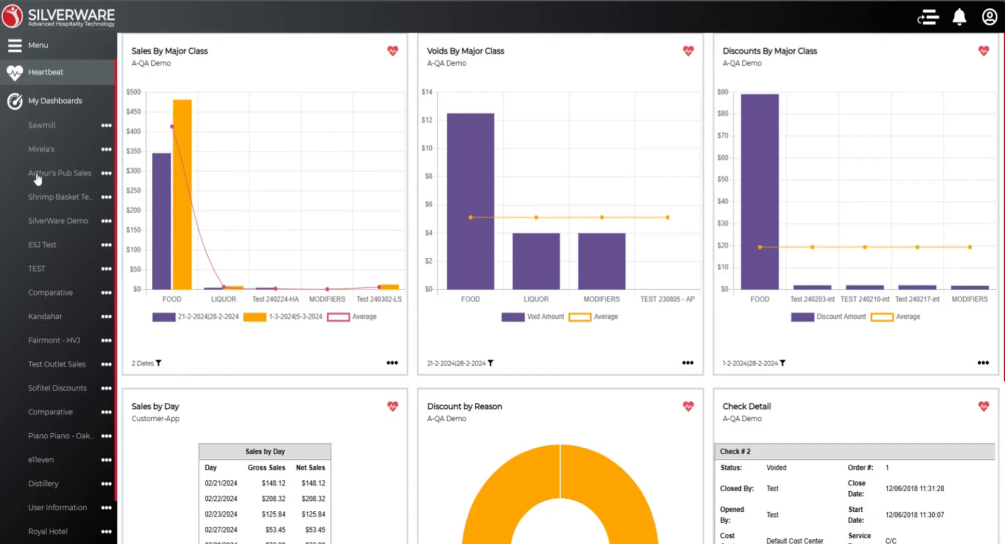
scroll(42, 140, down, 2)
scroll(42, 140, up, 1)
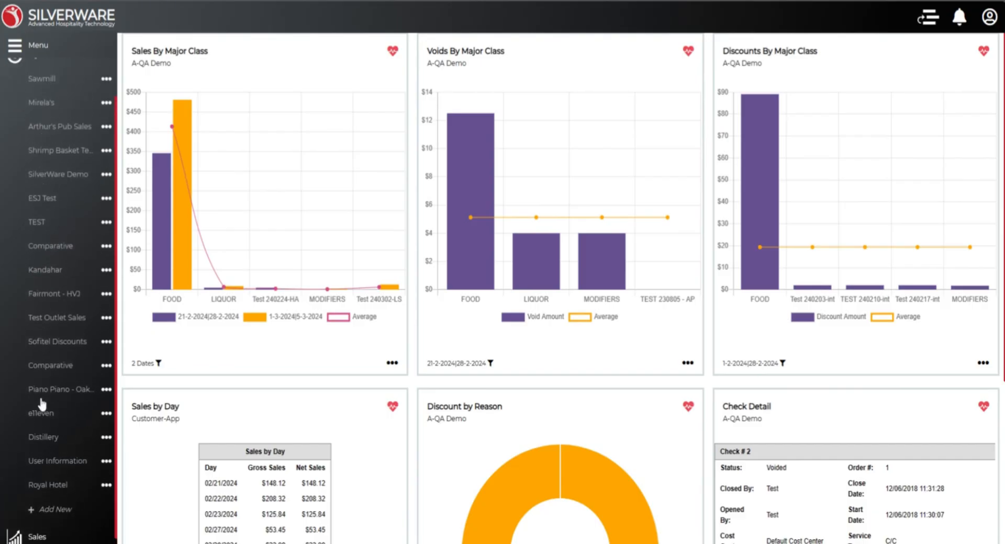
click(47, 512)
click(407, 87)
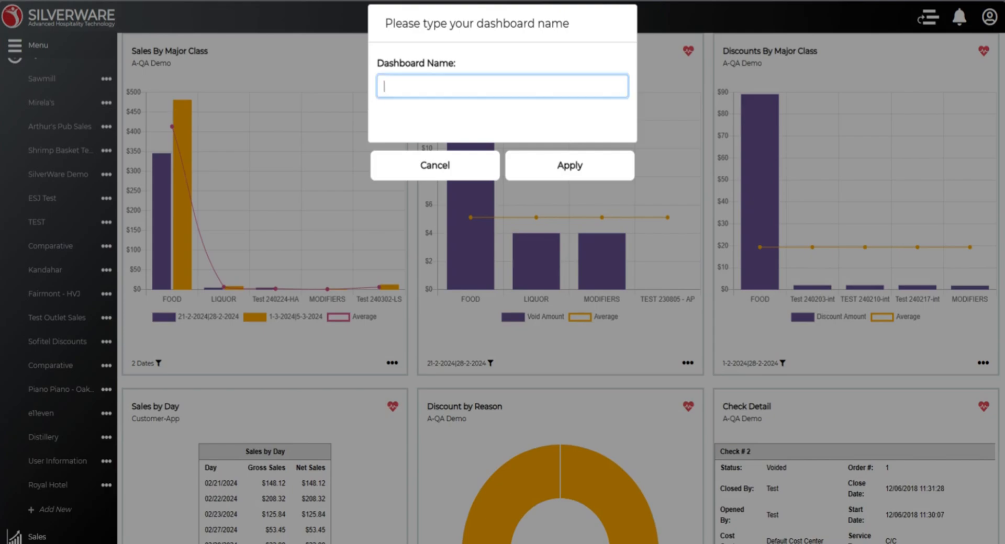
text(My New Dashboard)
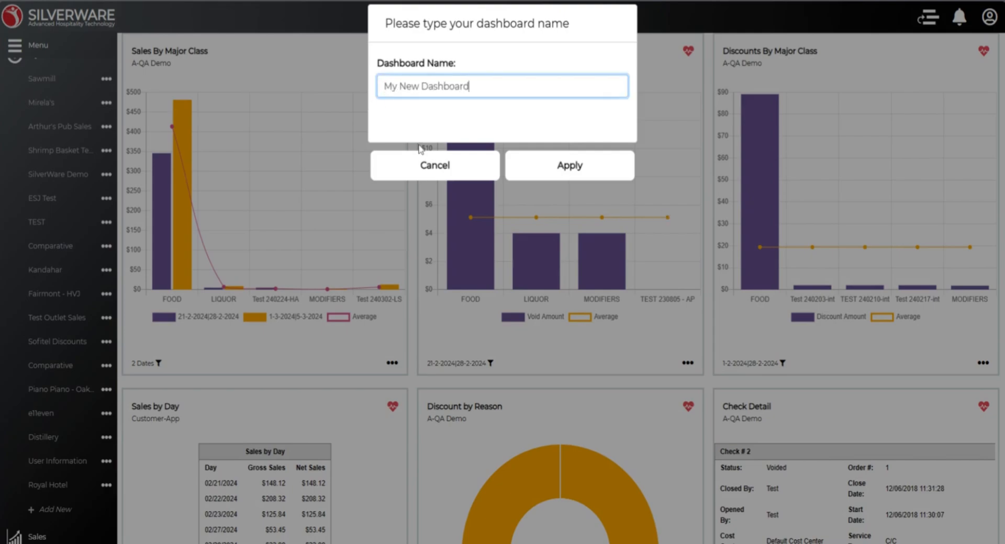
click(569, 168)
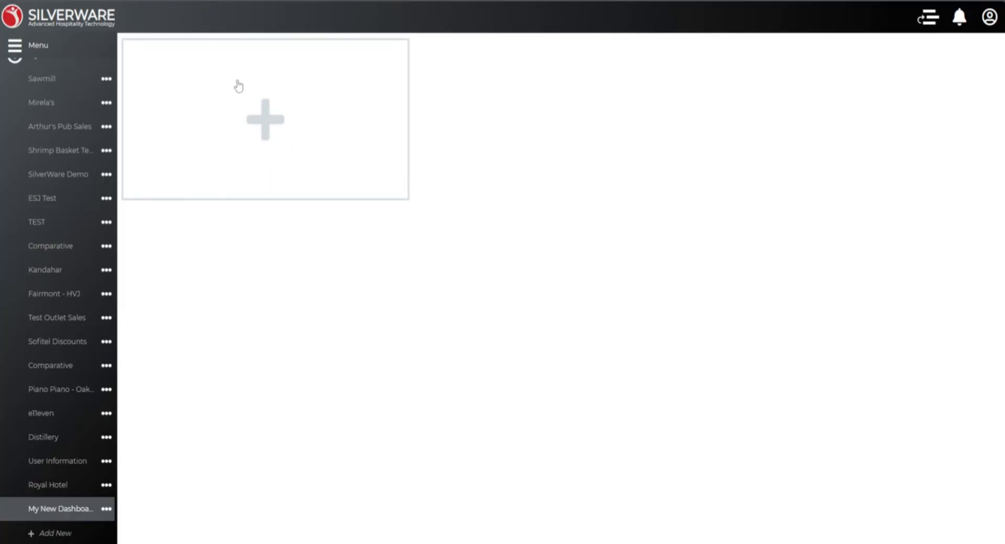
Add the Sales by Day widget for the A-QA Demo store to the empty My New Dashboard
click(266, 120)
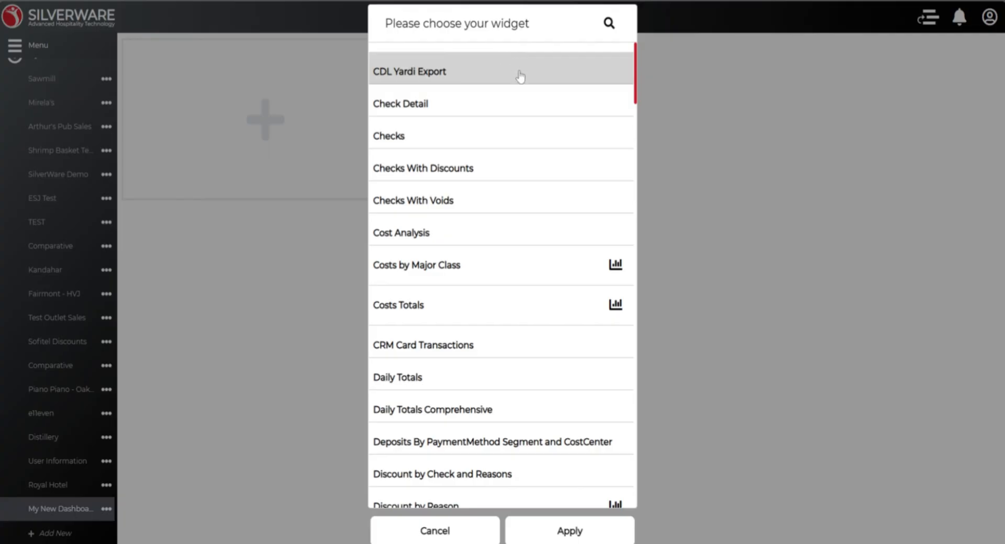
scroll(520, 74, down, 5)
scroll(522, 80, down, 18)
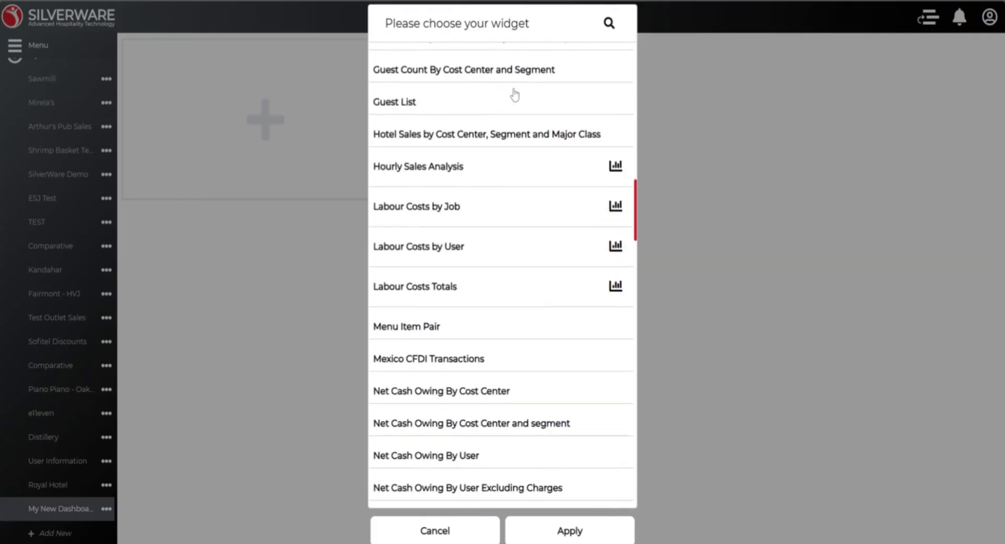
scroll(515, 94, down, 4)
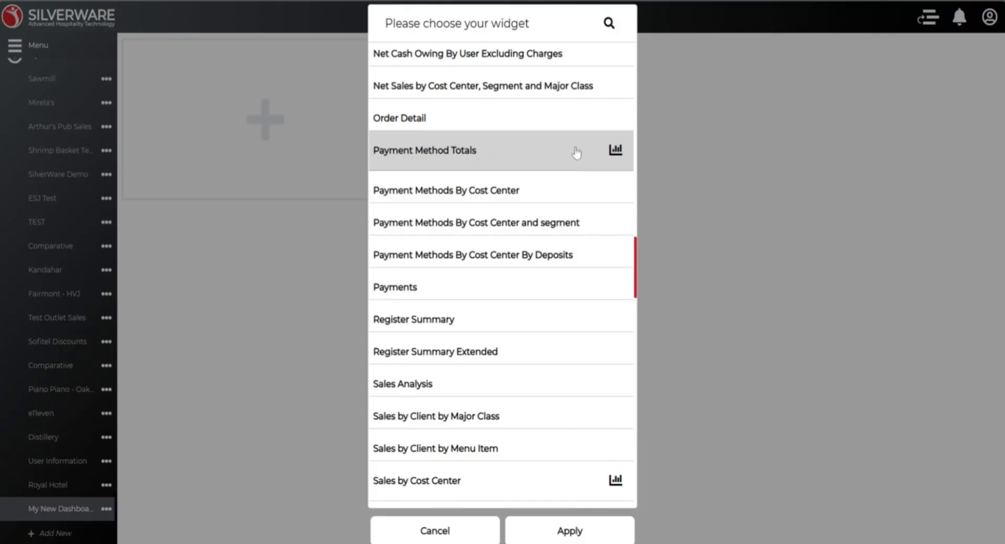
scroll(587, 209, down, 1)
scroll(589, 220, down, 3)
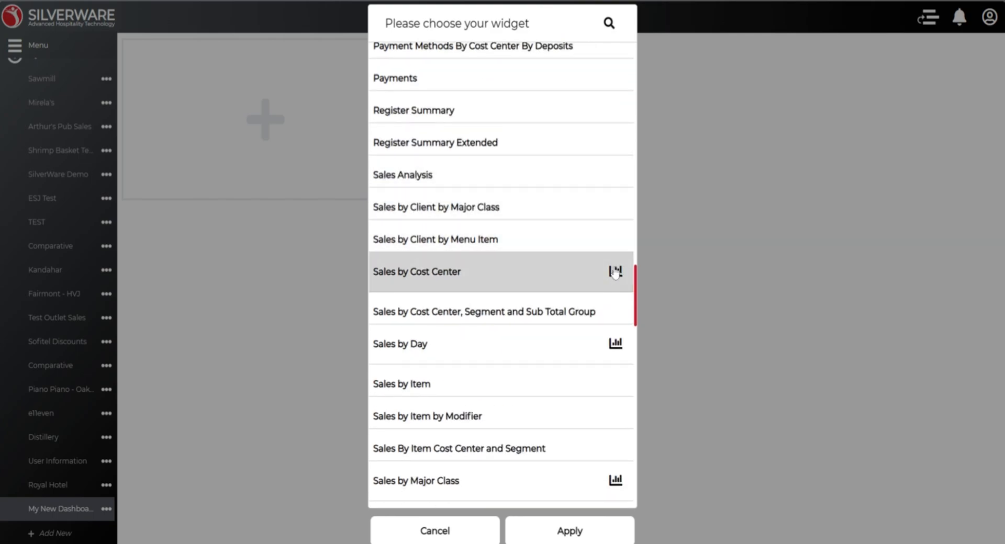
scroll(614, 275, down, 1)
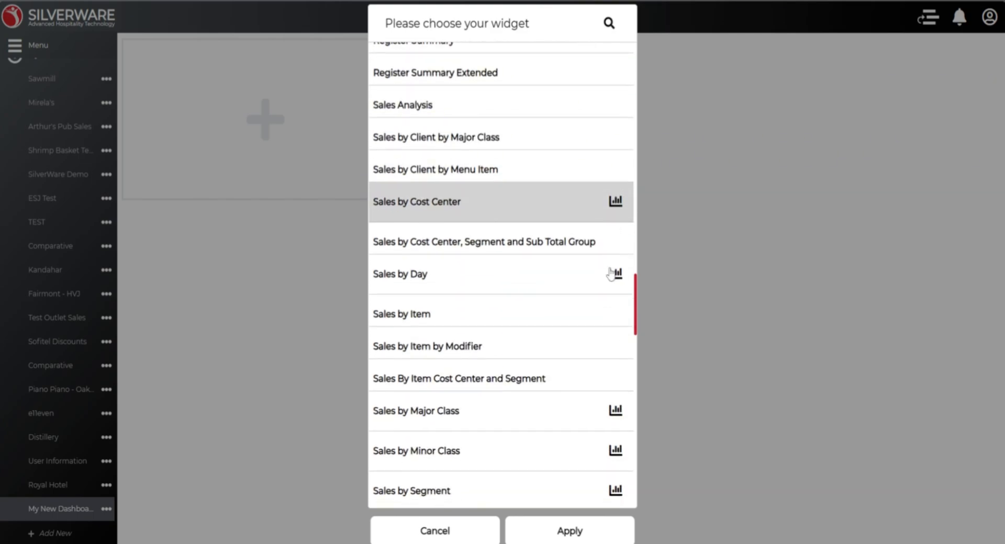
click(571, 282)
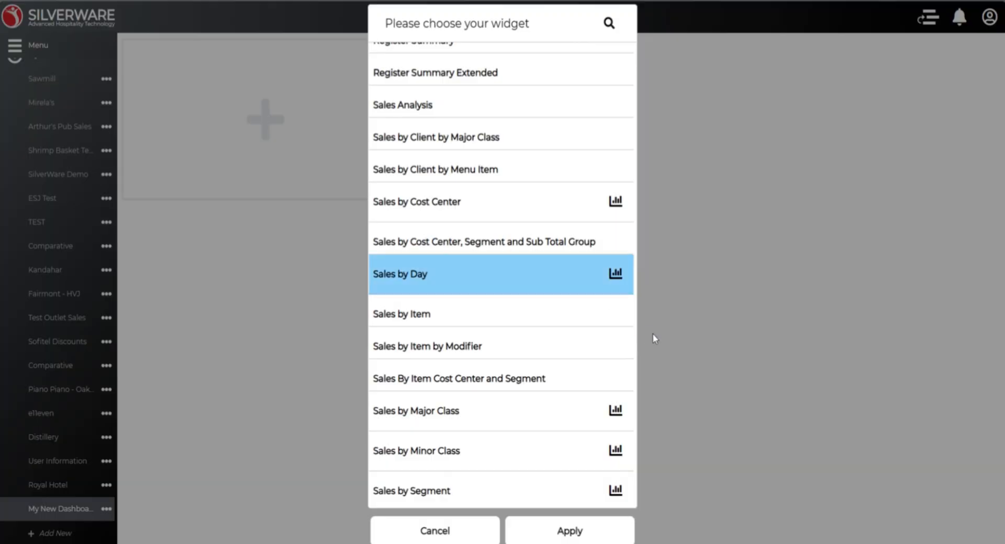
click(569, 537)
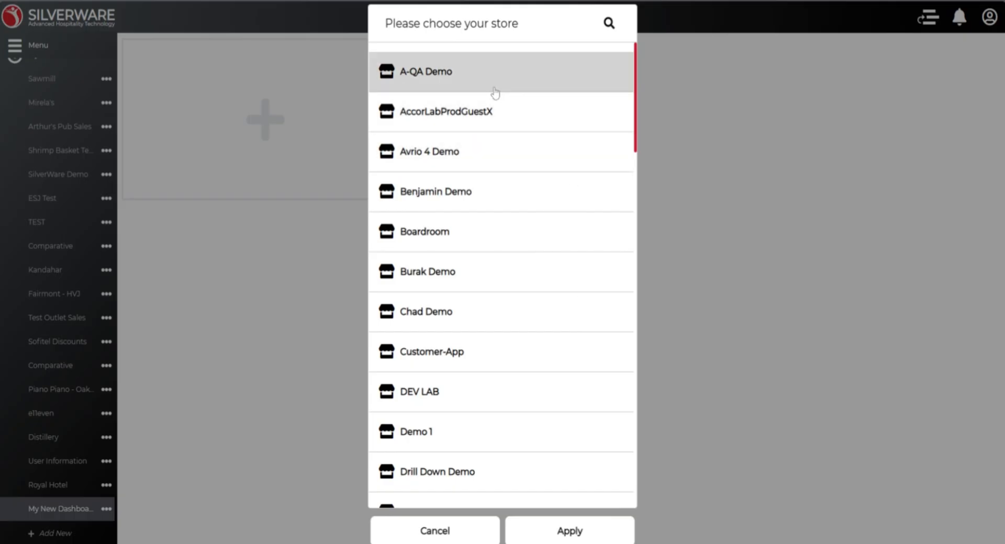
click(445, 84)
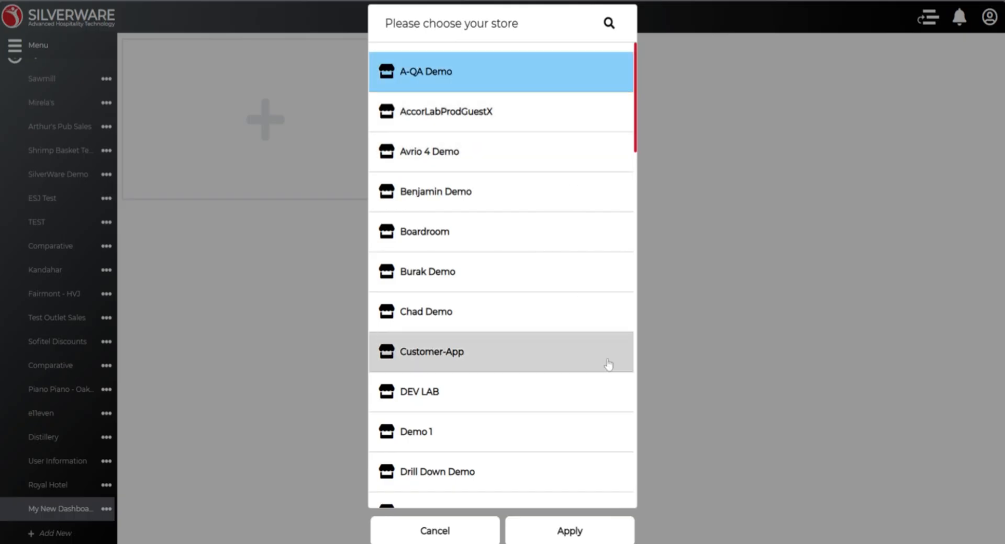
click(562, 534)
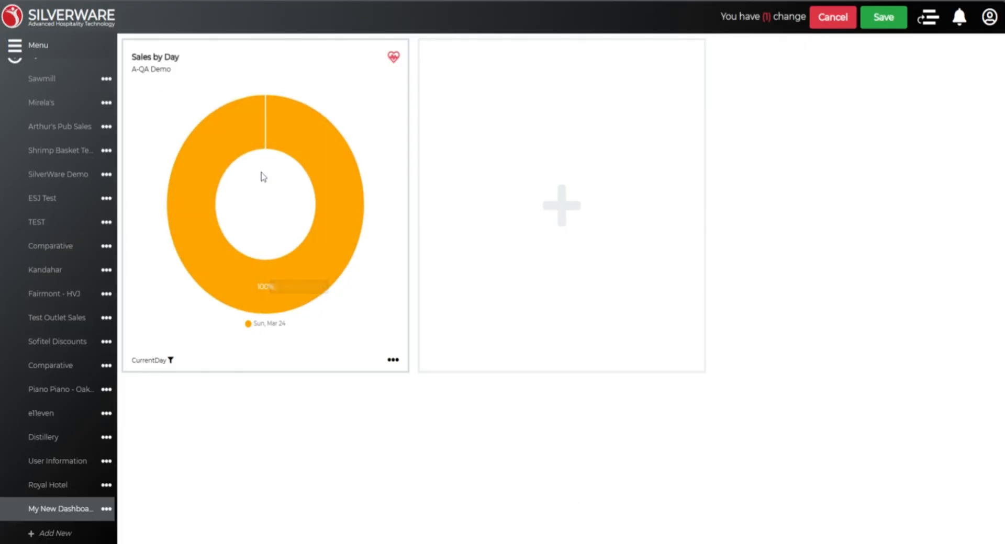
Set the Sales by Day widget's date range to Previous Week and save the dashboard changes
click(168, 361)
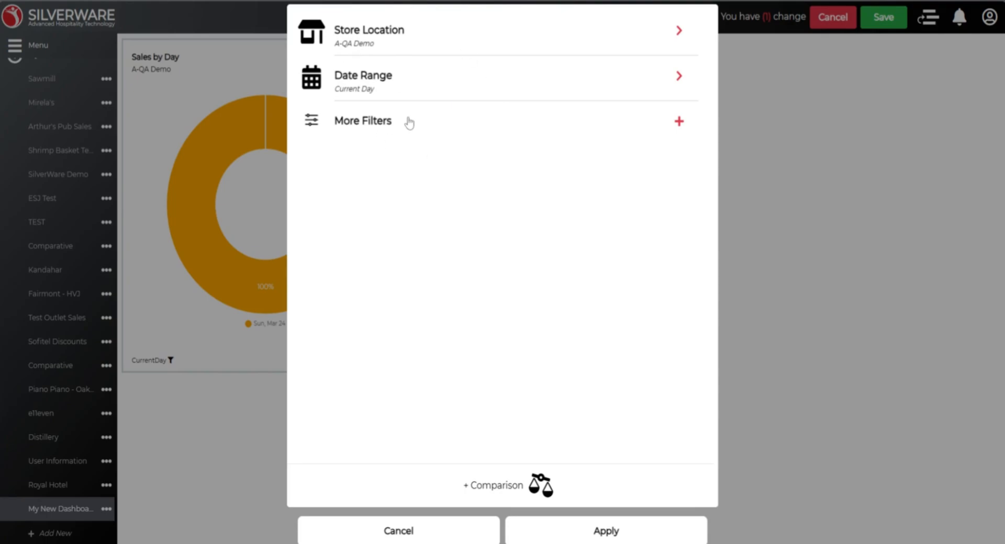
click(367, 90)
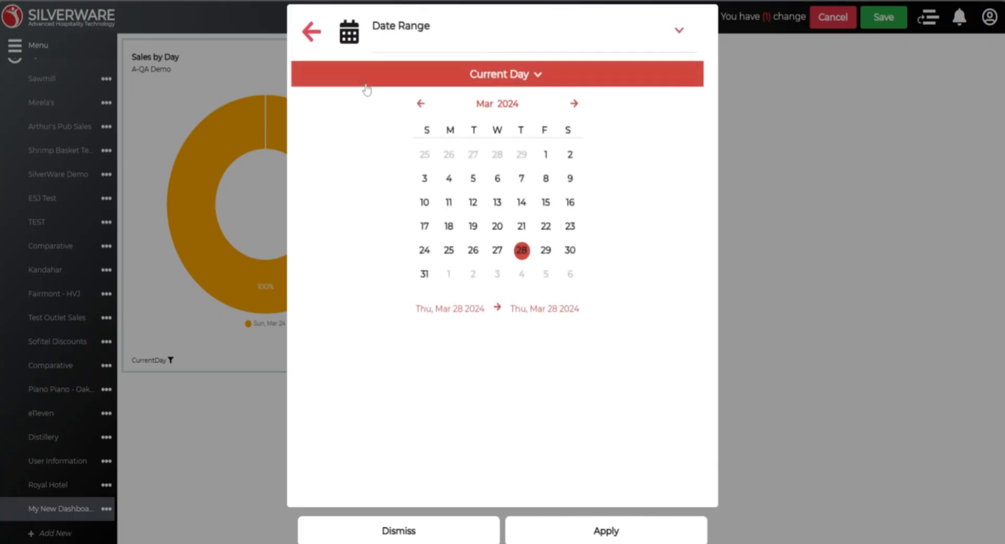
click(537, 77)
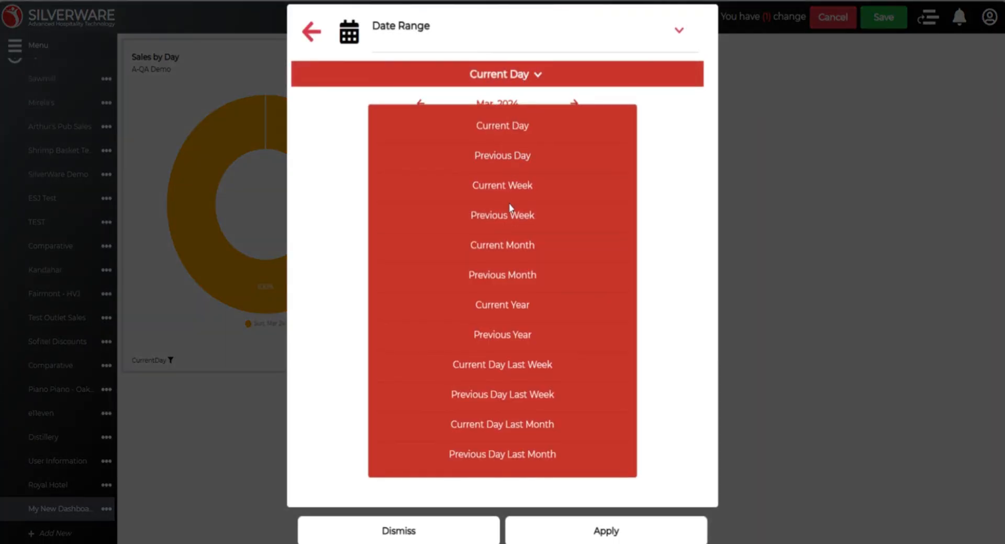
click(506, 220)
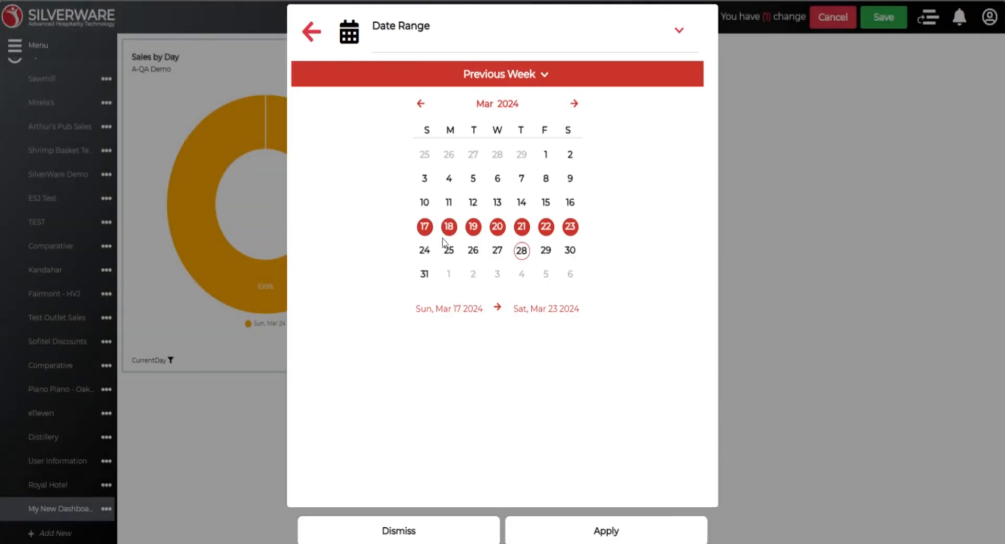
click(606, 533)
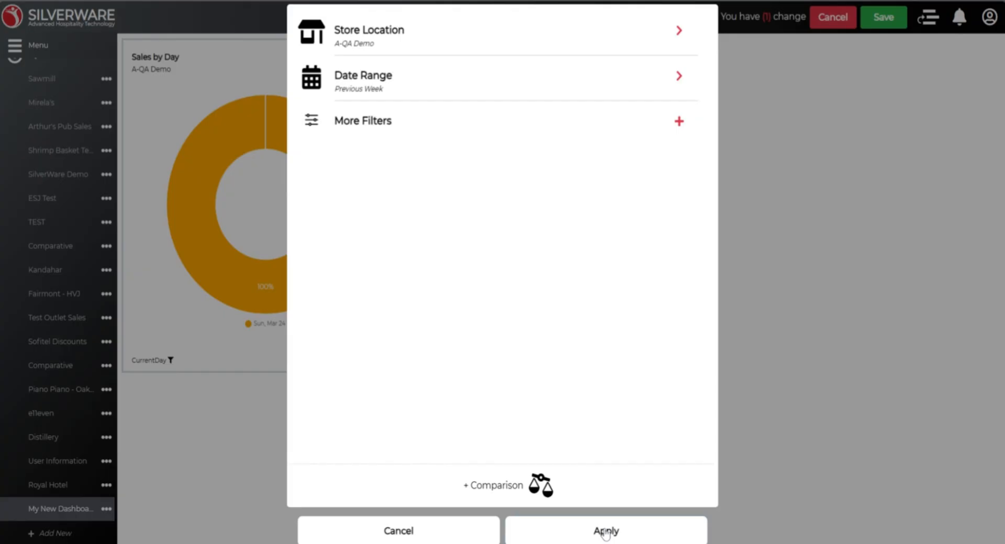
click(605, 531)
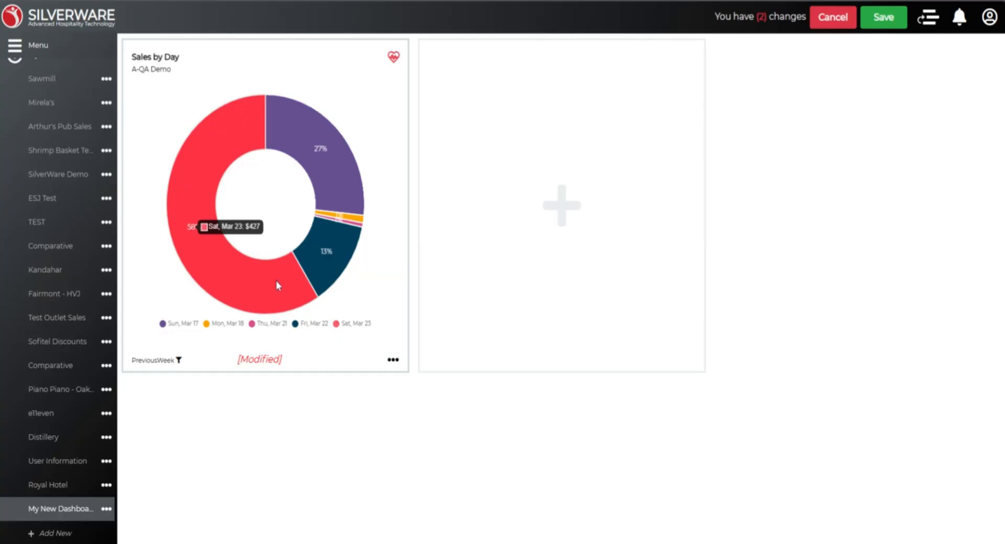
click(883, 18)
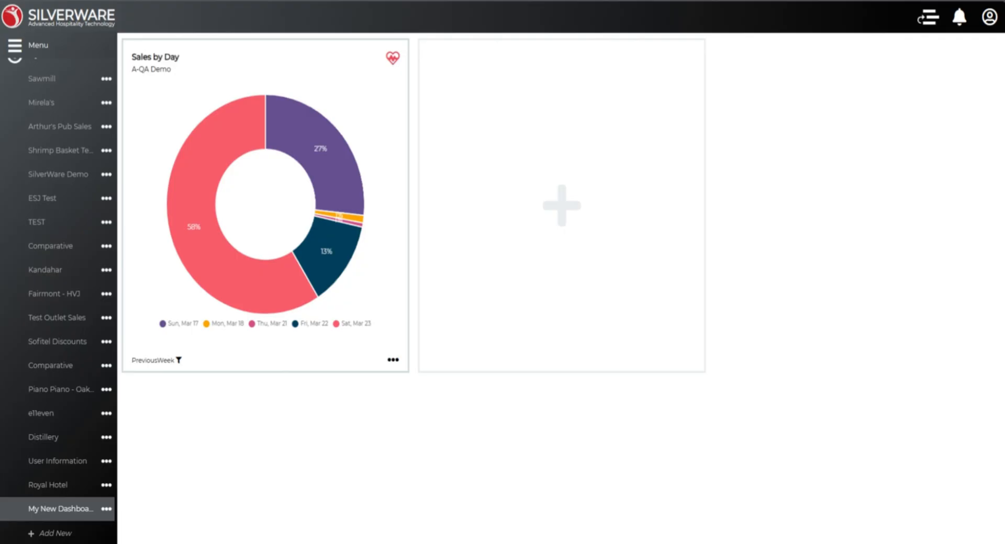
Add the Sales by Day widget from My New Dashboard to Heartbeat, then open the Heartbeat dashboard to look for it
click(393, 62)
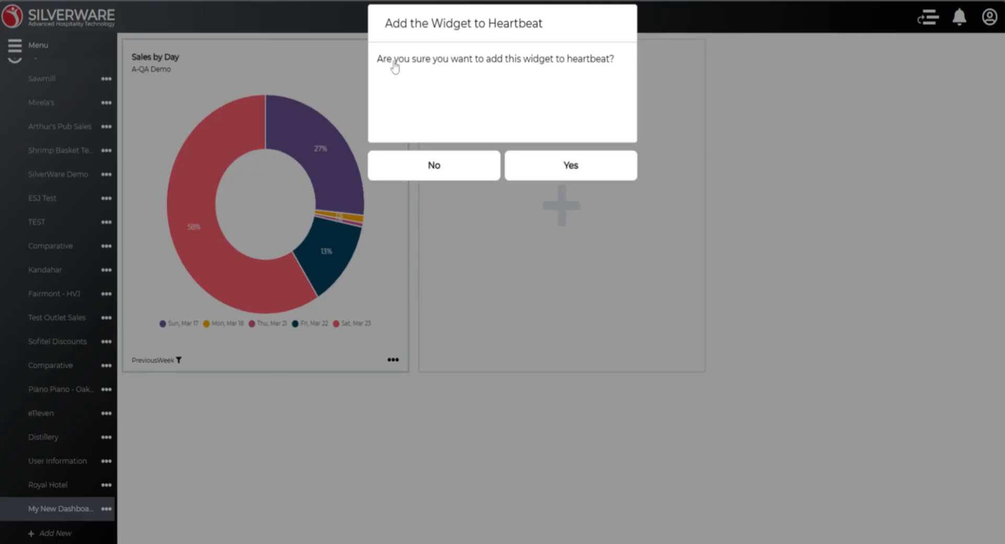
click(564, 178)
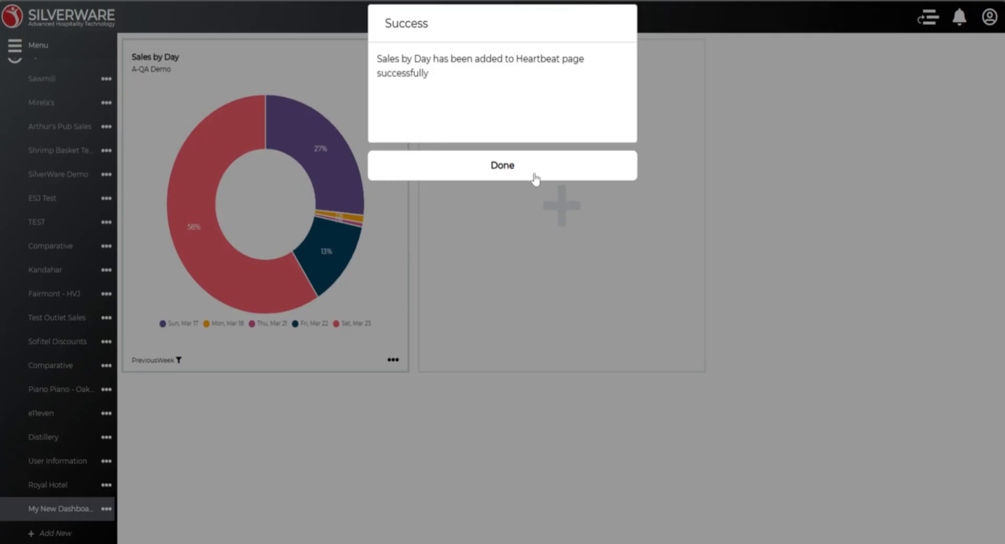
click(536, 177)
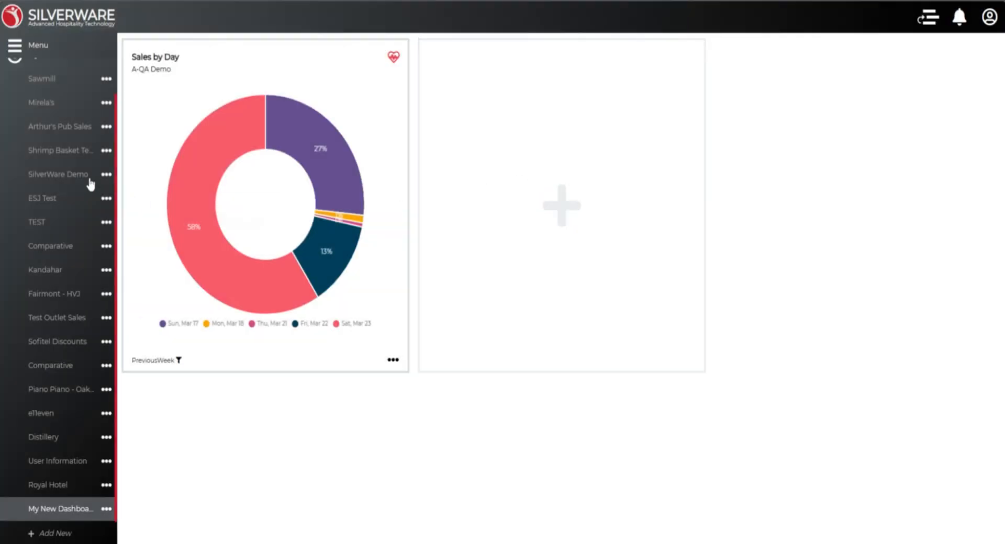
click(74, 105)
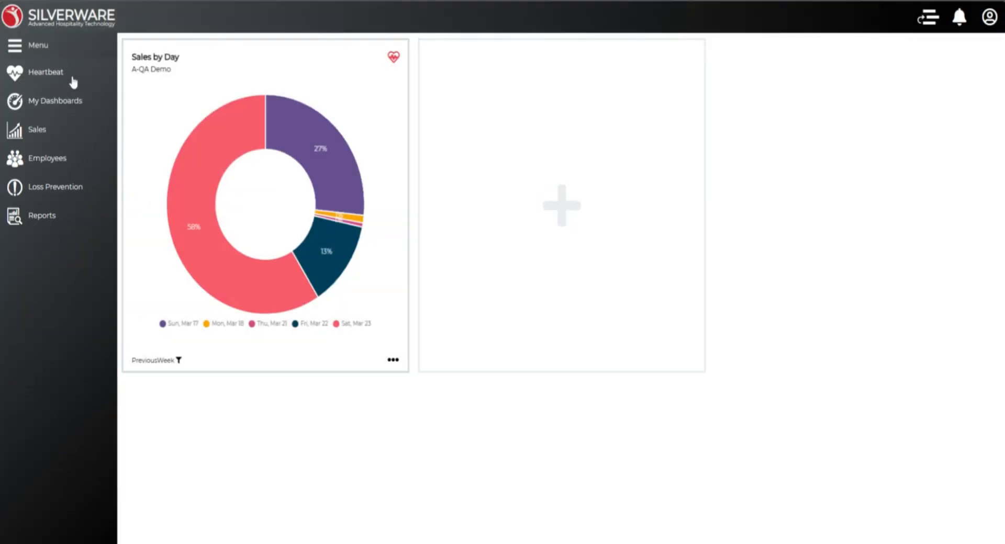
click(72, 78)
scroll(544, 236, down, 3)
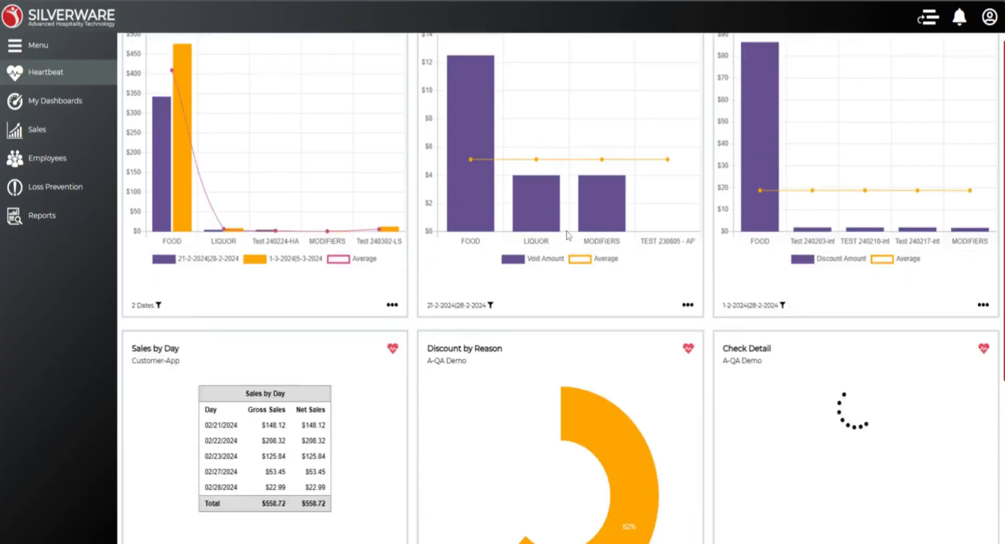
Change the A-QA Demo Sales by Day widget on Heartbeat to a Line Chart and save the dashboard changes
scroll(568, 244, down, 1)
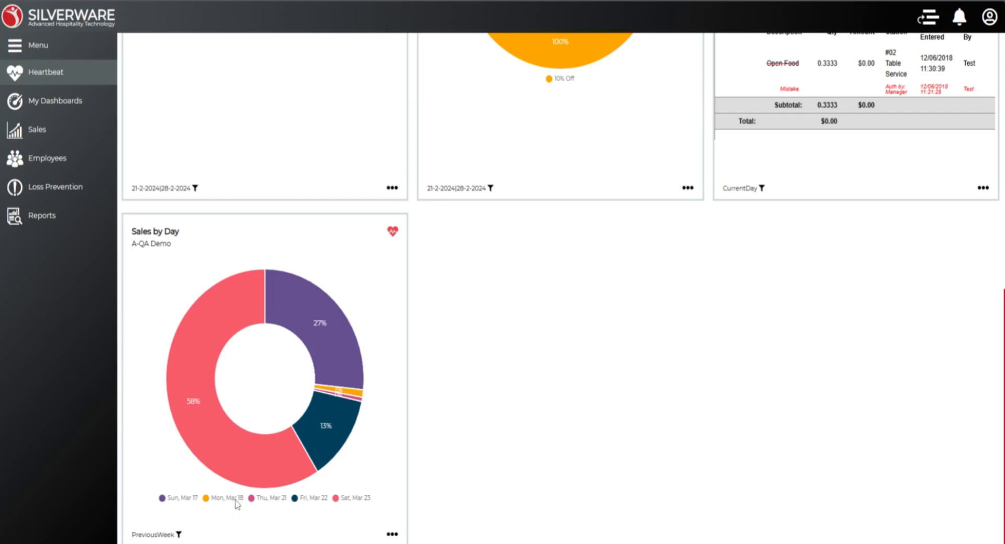
click(392, 535)
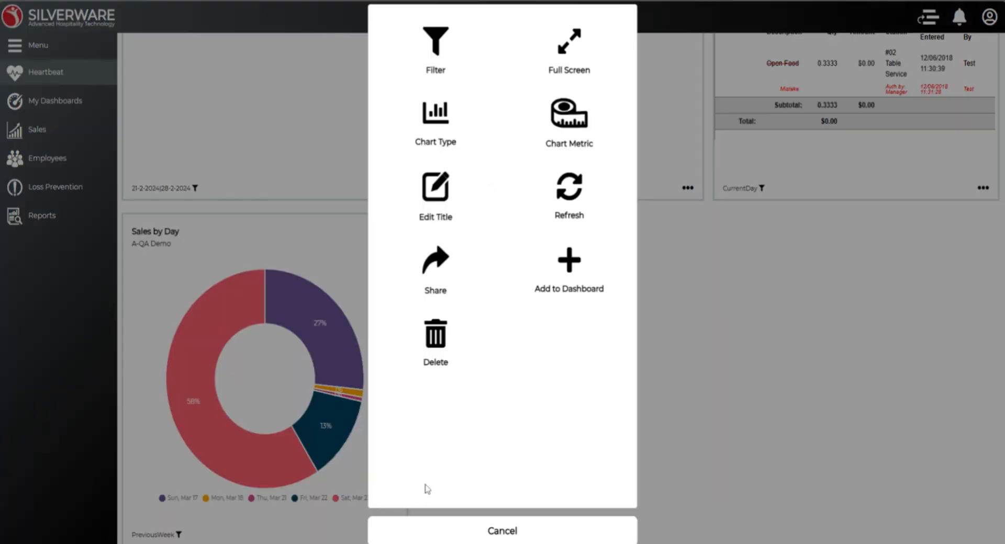
click(438, 122)
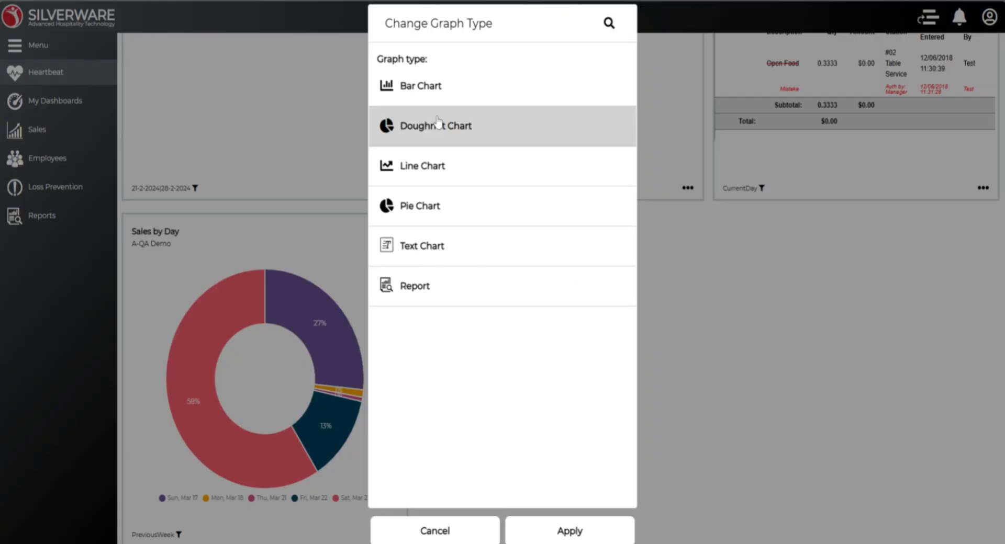
click(445, 169)
click(568, 532)
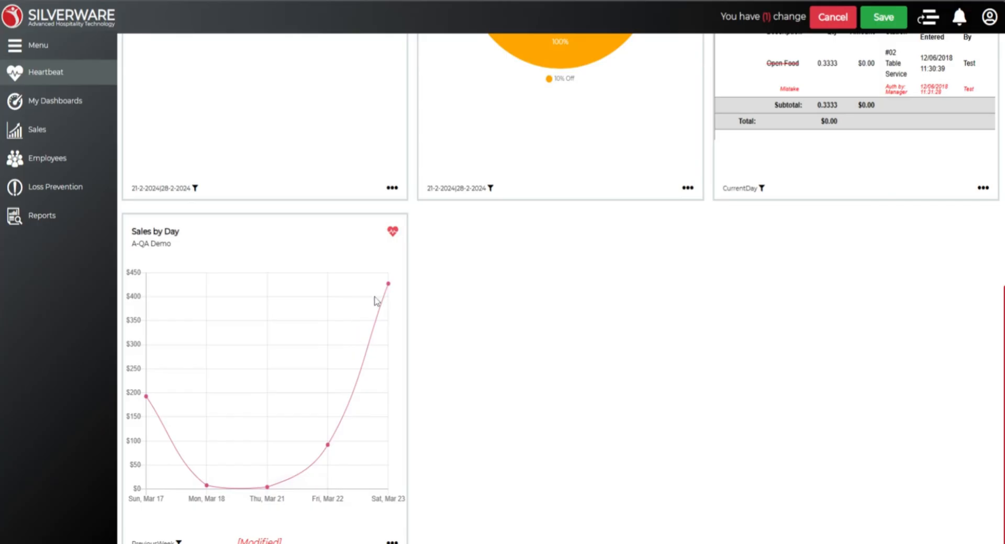
scroll(387, 301, down, 1)
click(870, 18)
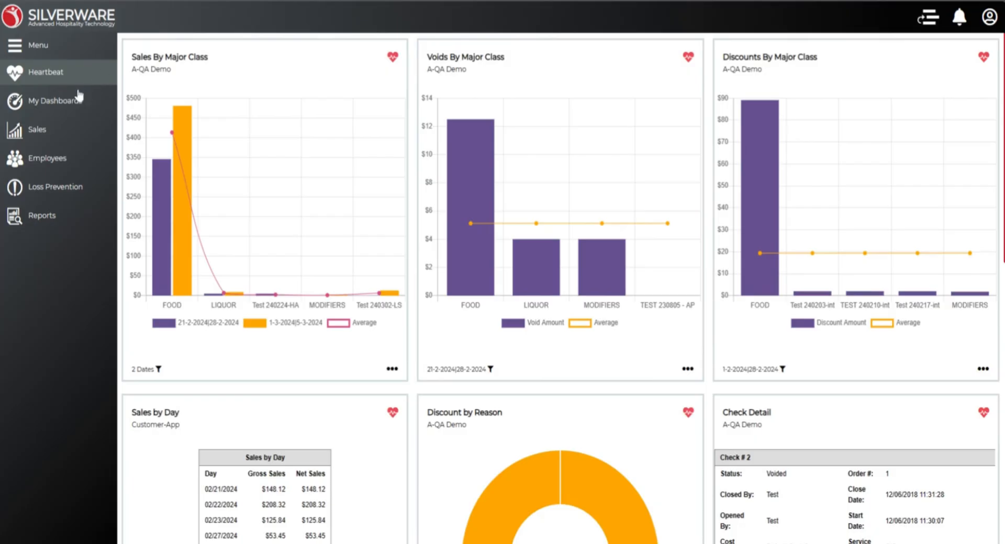
Open the Employees dashboard and look through its labour, staff, tips, discounts and voids widgets
click(47, 159)
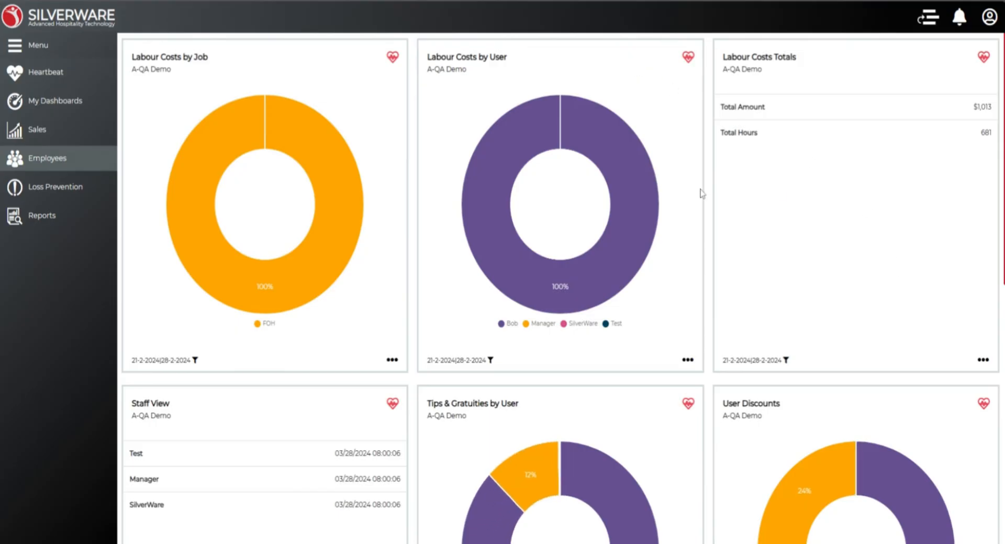
mouse_move(310, 141)
scroll(768, 139, down, 2)
scroll(769, 139, down, 6)
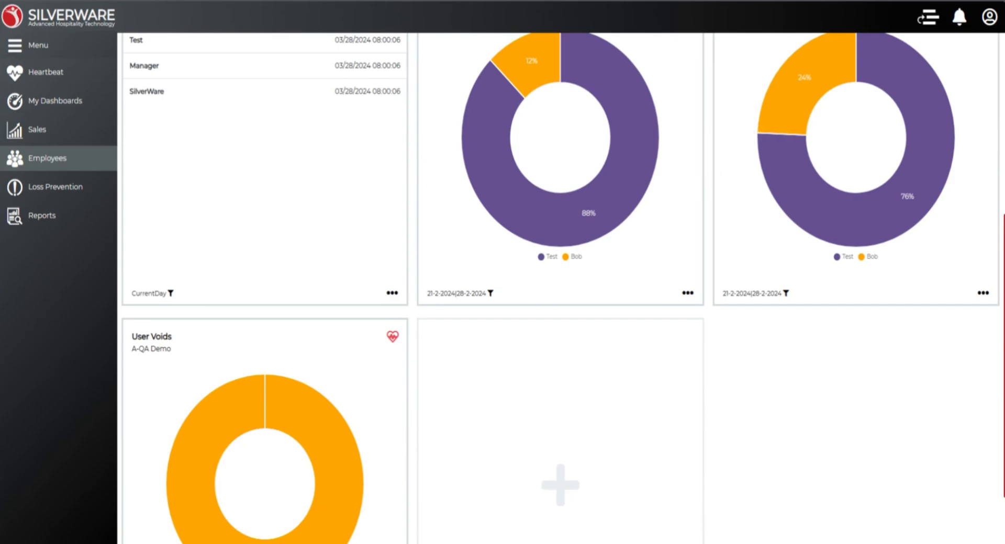
scroll(560, 500, down, 2)
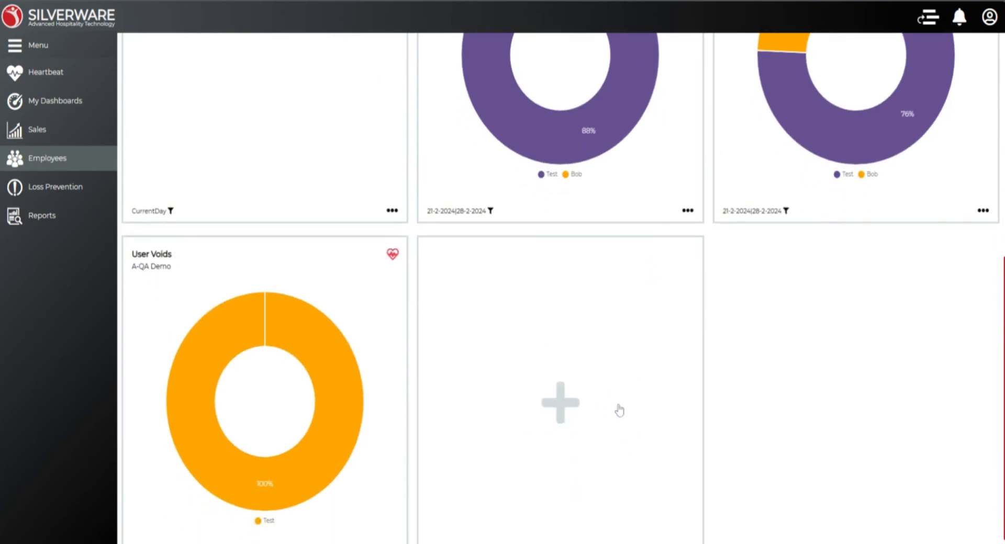
Review the widgets available for the Employees dashboard without adding one, then view the Sales dashboard
click(559, 406)
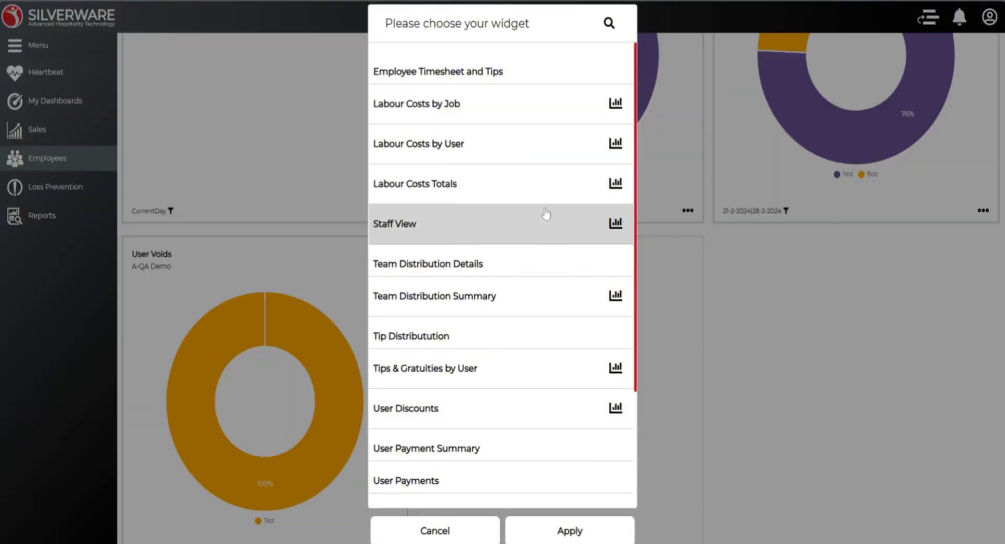
scroll(546, 214, down, 3)
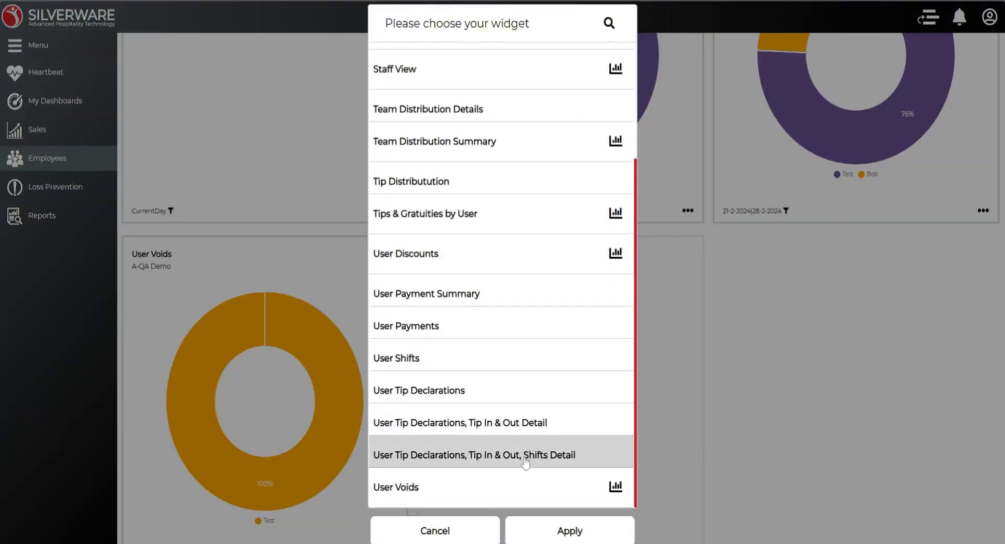
scroll(529, 445, up, 3)
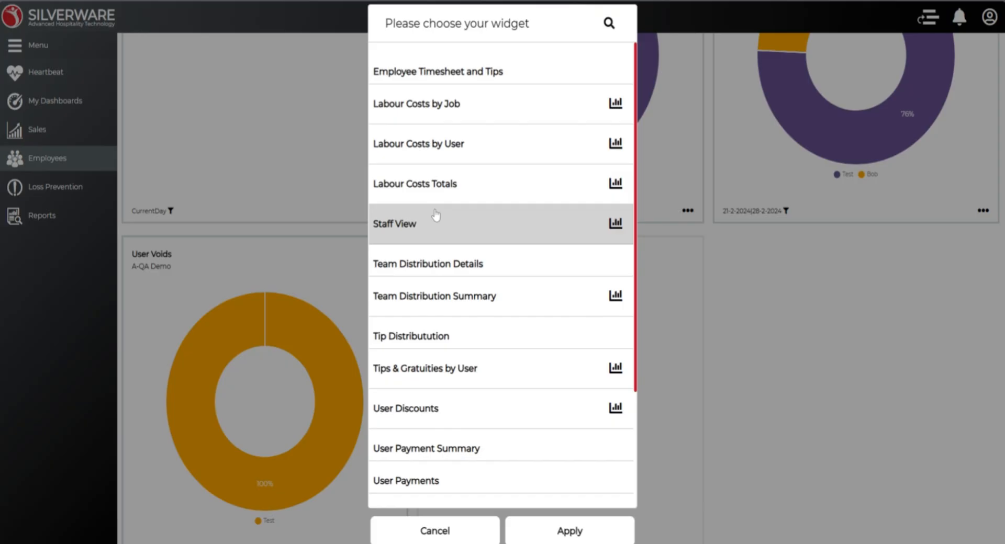
click(425, 532)
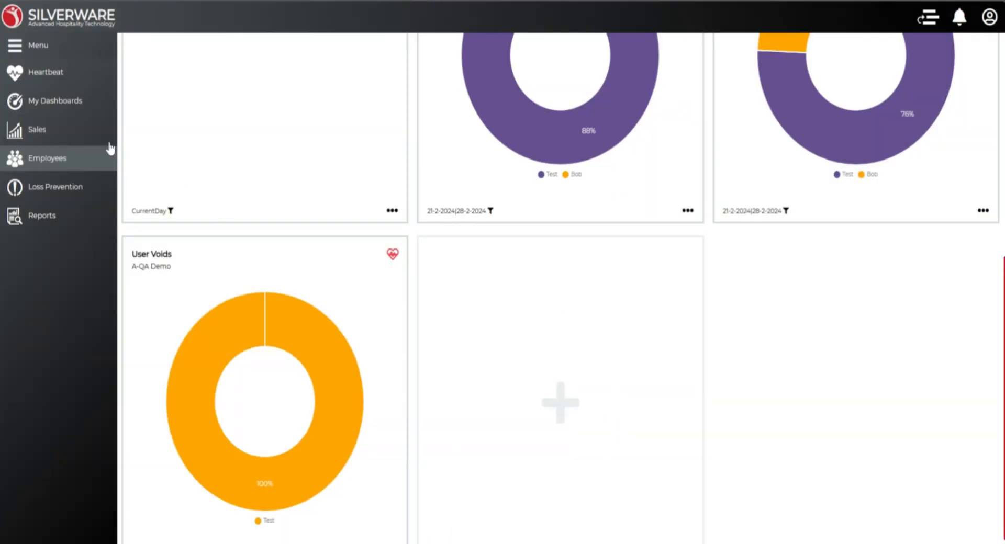
click(61, 132)
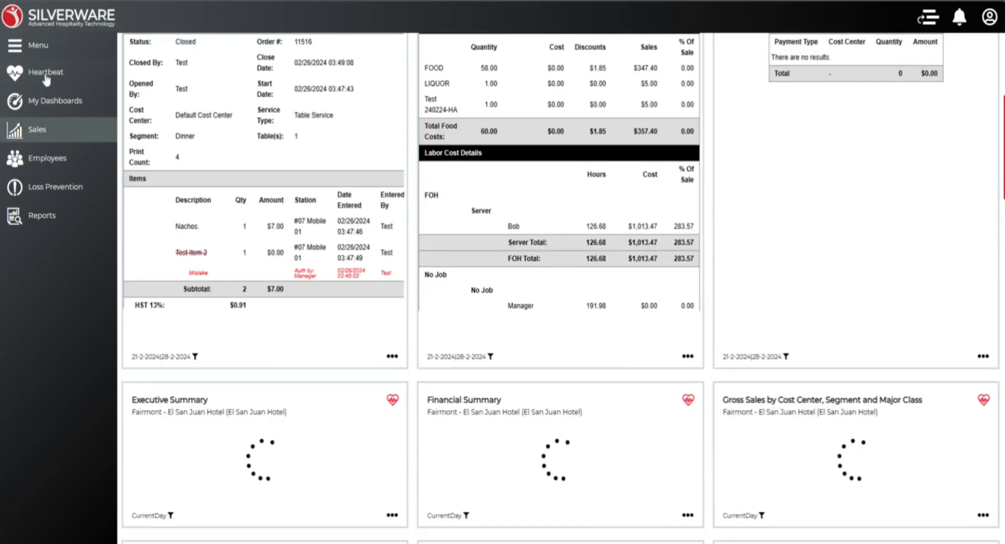
Rename the Sales By Major Class widget on the Heartbeat dashboard as "Sales By Class" and save the change
click(63, 74)
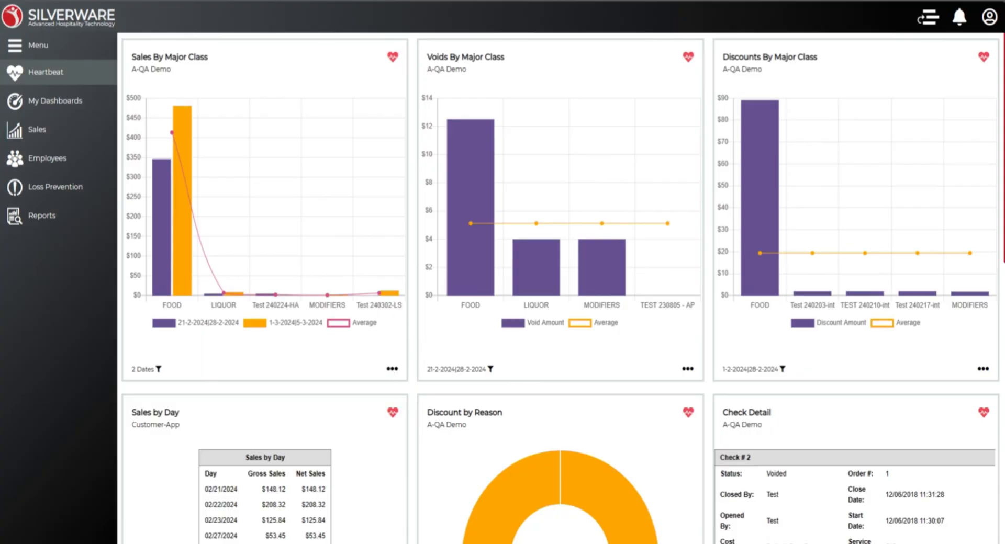
click(392, 369)
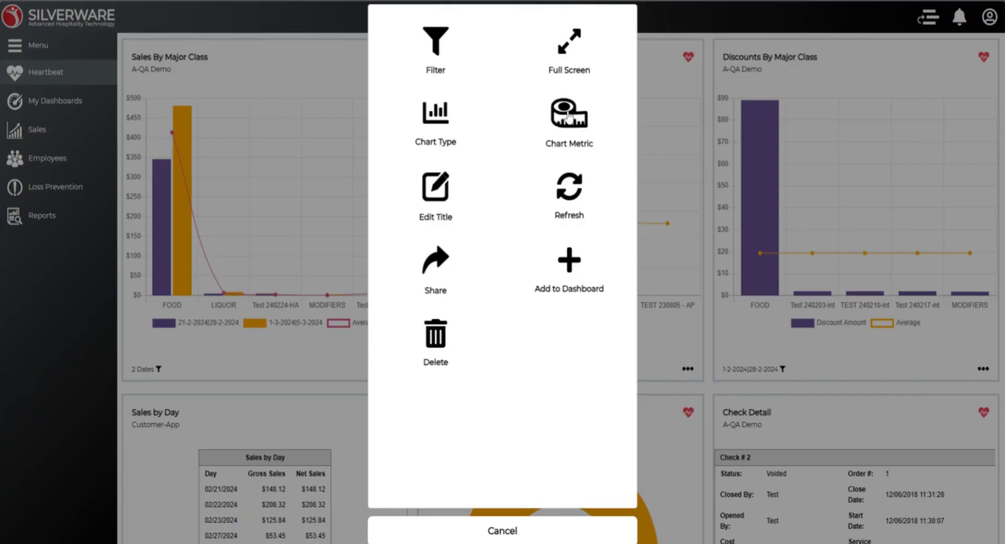
click(443, 204)
drag(473, 87, 374, 97)
text(Sofitel Discounts)
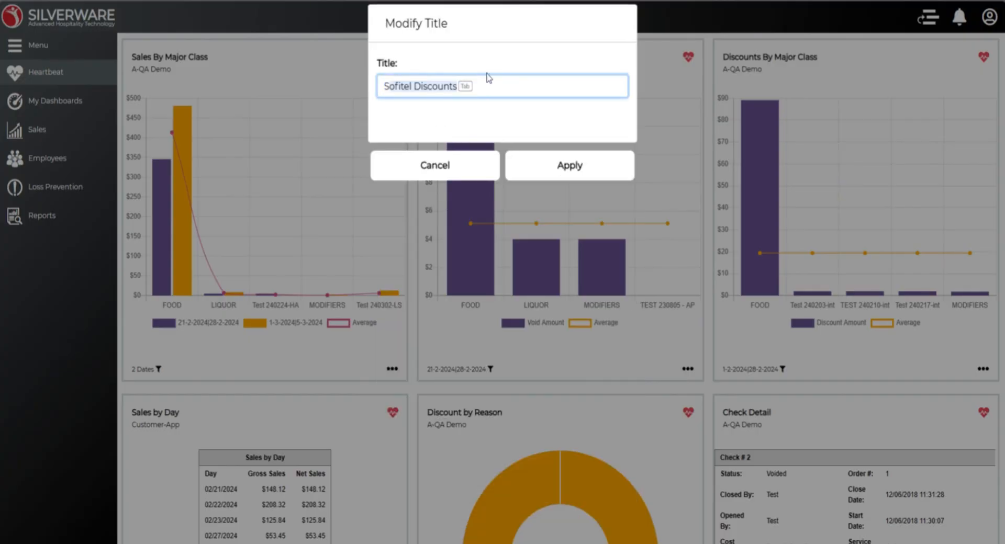
text(ales By Class)
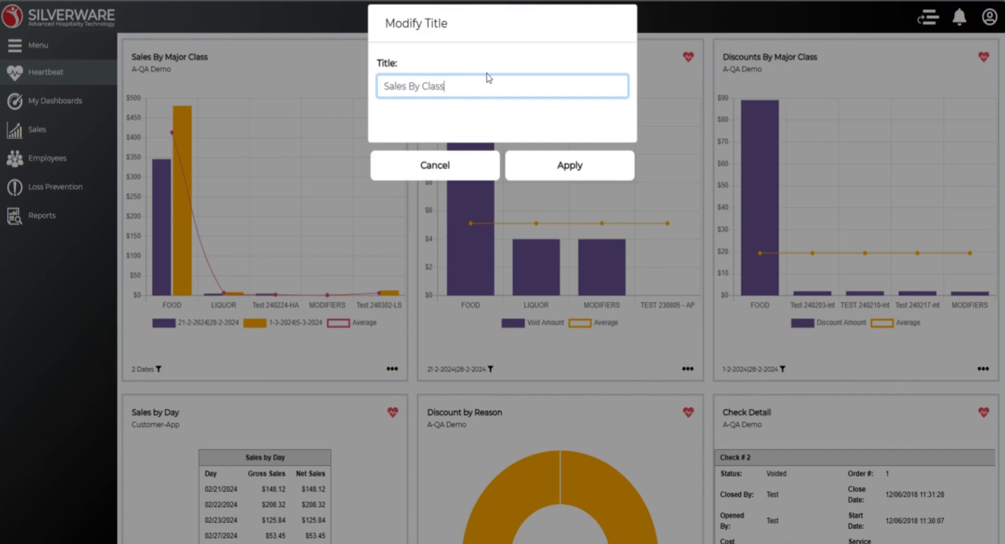
click(559, 172)
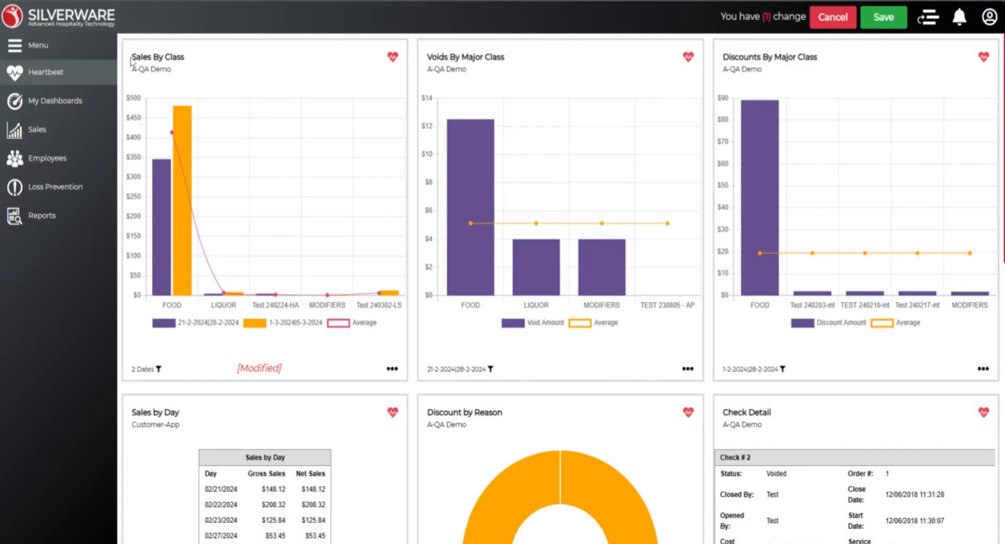
drag(130, 60, 191, 60)
click(885, 17)
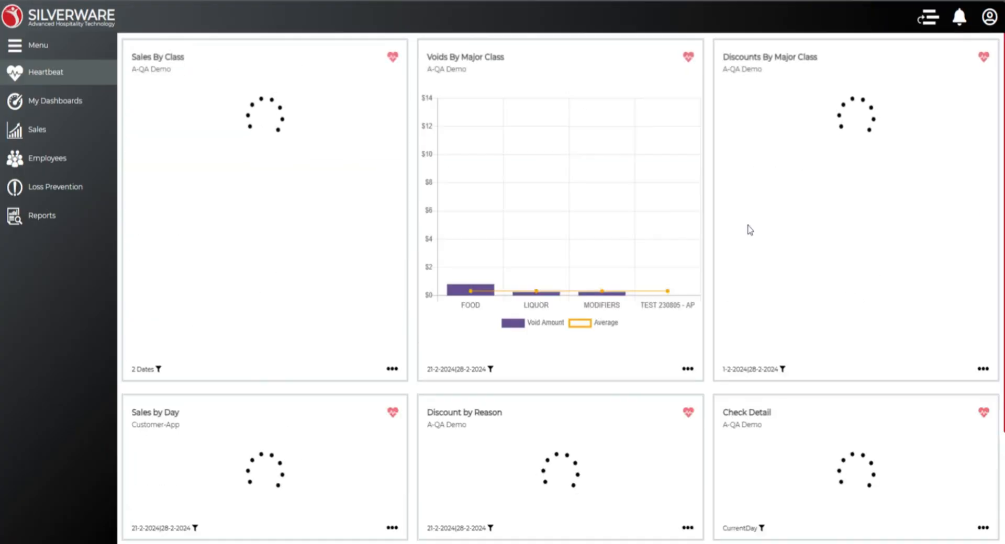
Examine the Check Detail widget's report on Heartbeat, view it in full screen and close that view
scroll(394, 368, down, 5)
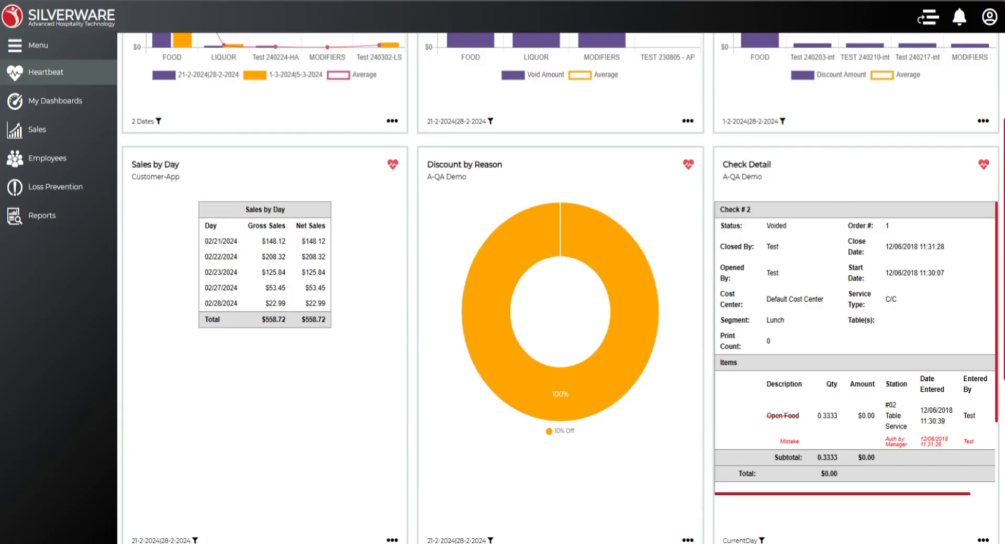
drag(889, 494, 835, 486)
scroll(846, 246, down, 1)
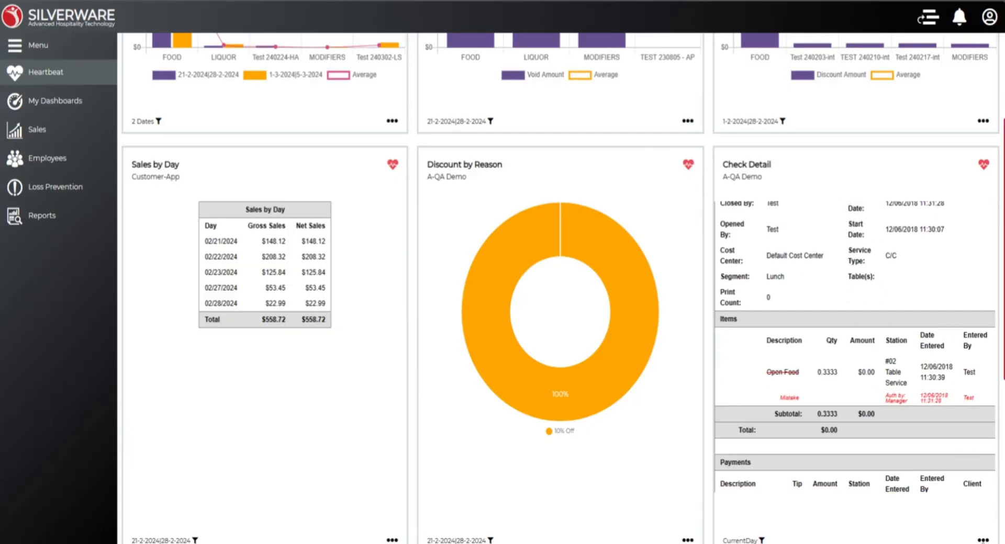
click(984, 541)
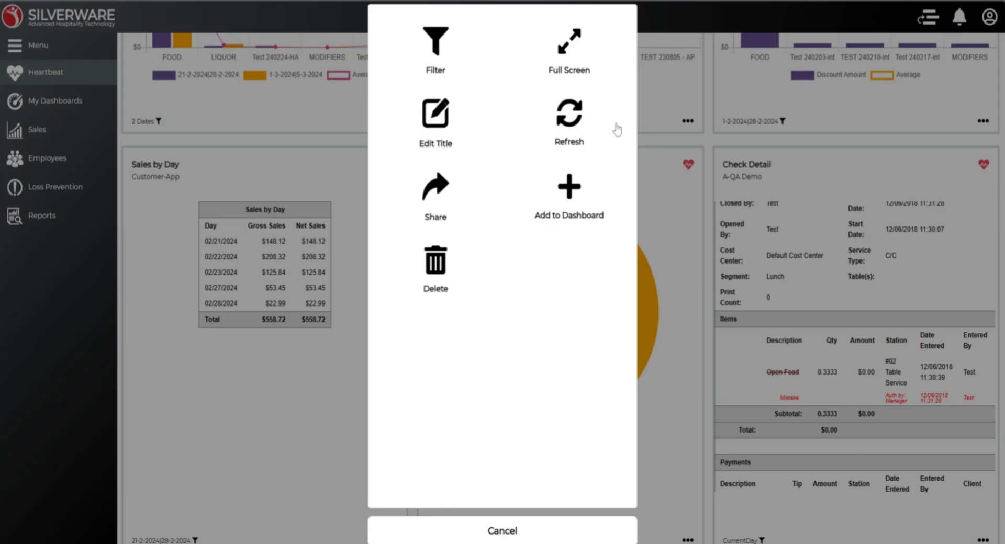
click(571, 47)
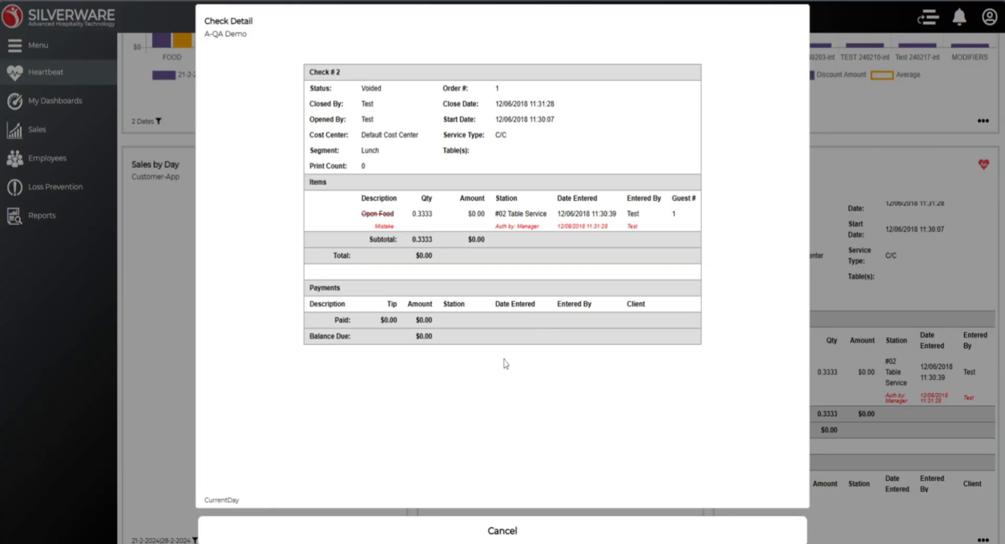
click(485, 532)
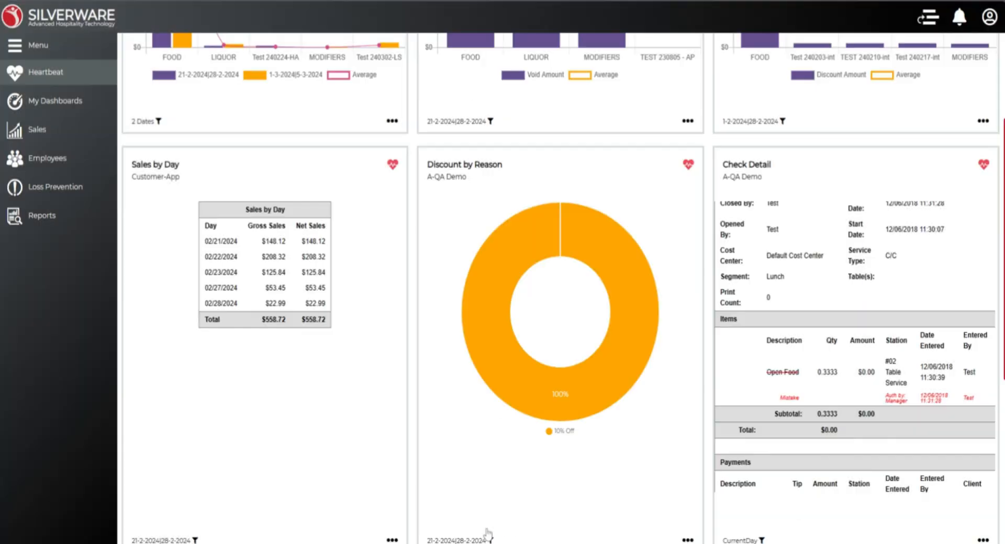
View the Voids By Major Class chart in full screen, zoom it out and back in, and close the view
scroll(948, 420, up, 2)
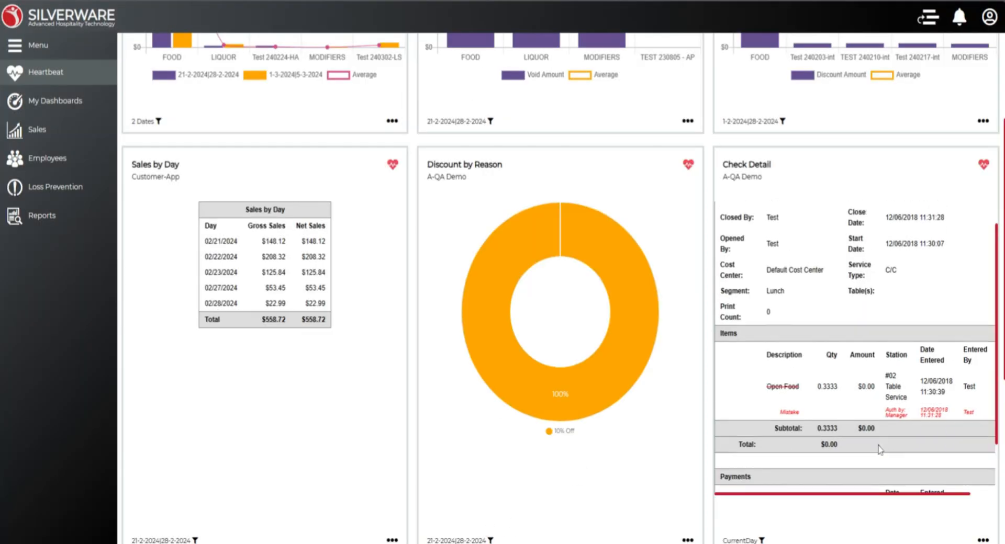
scroll(695, 307, up, 5)
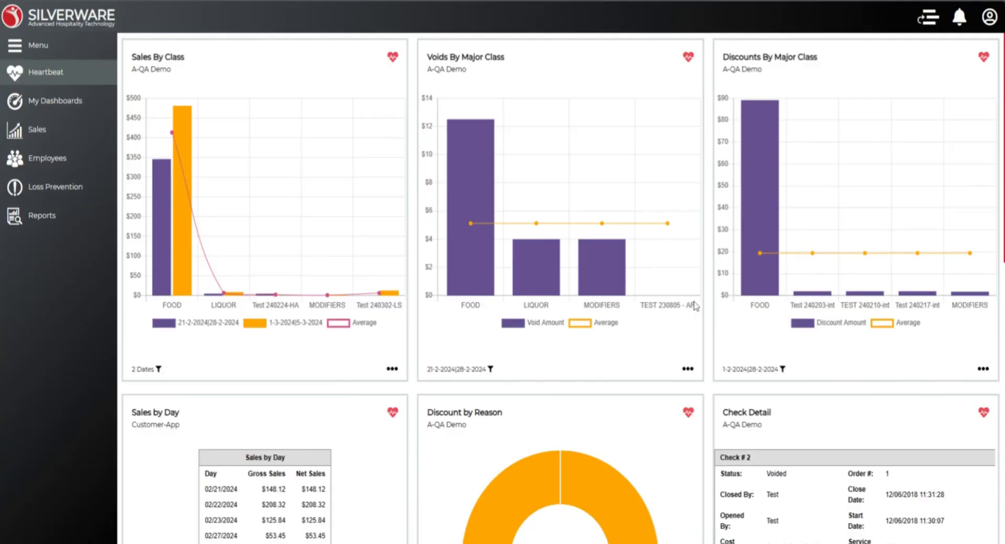
click(688, 369)
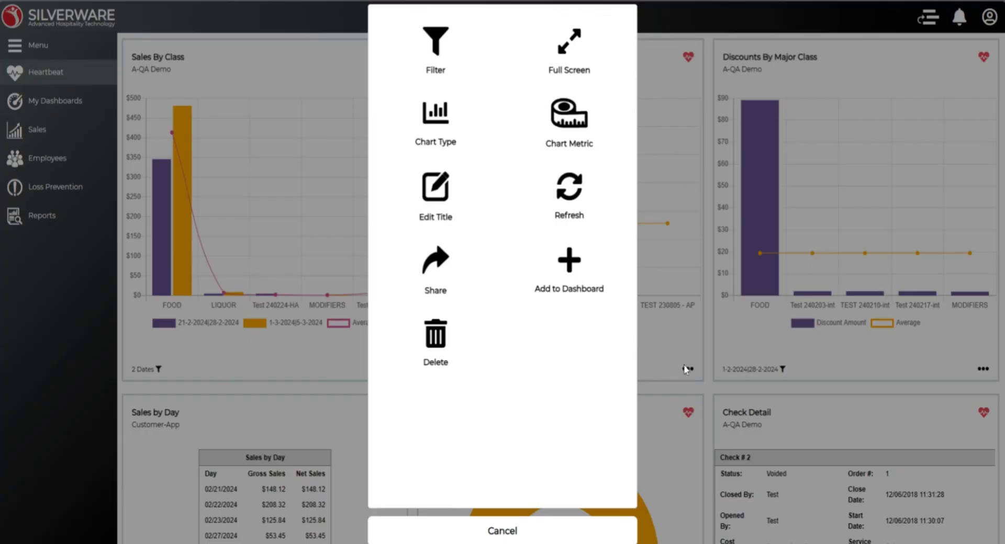
click(568, 58)
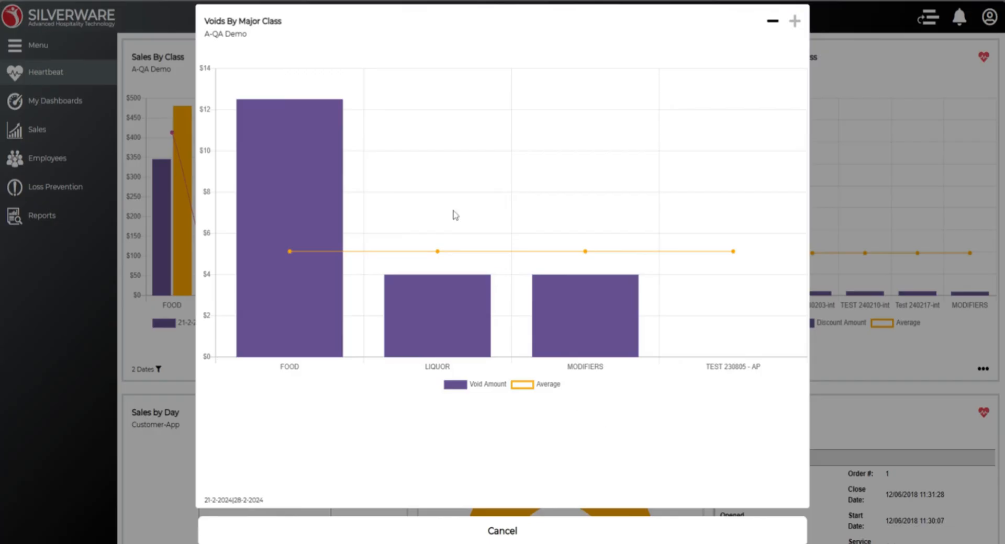
click(776, 23)
click(792, 21)
click(482, 533)
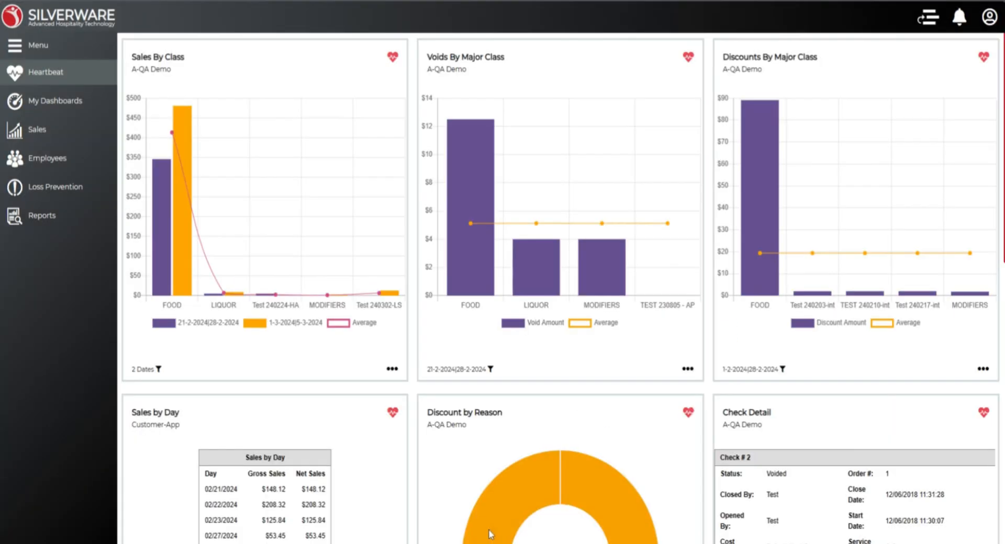
Change the Voids By Major Class widget's graph metric to Qty
click(688, 370)
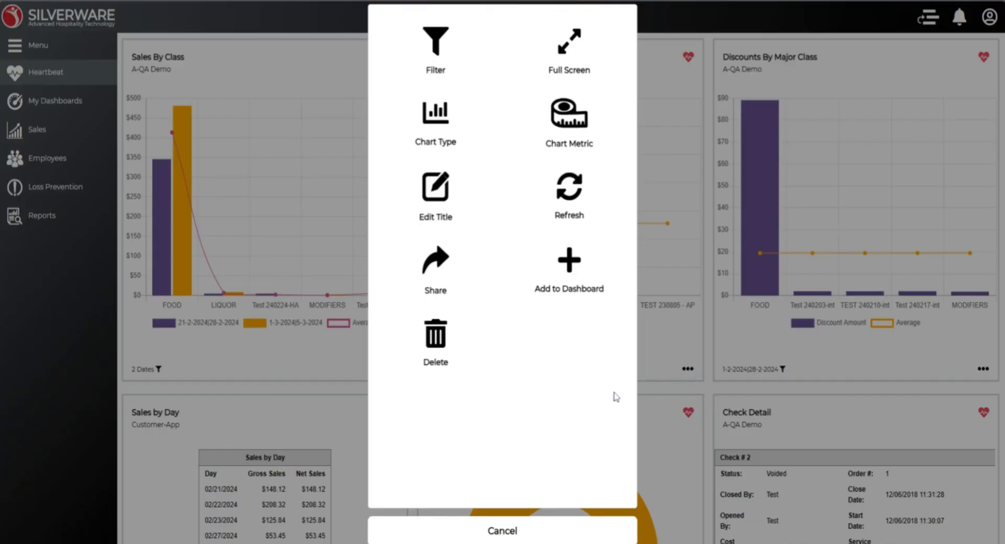
click(570, 123)
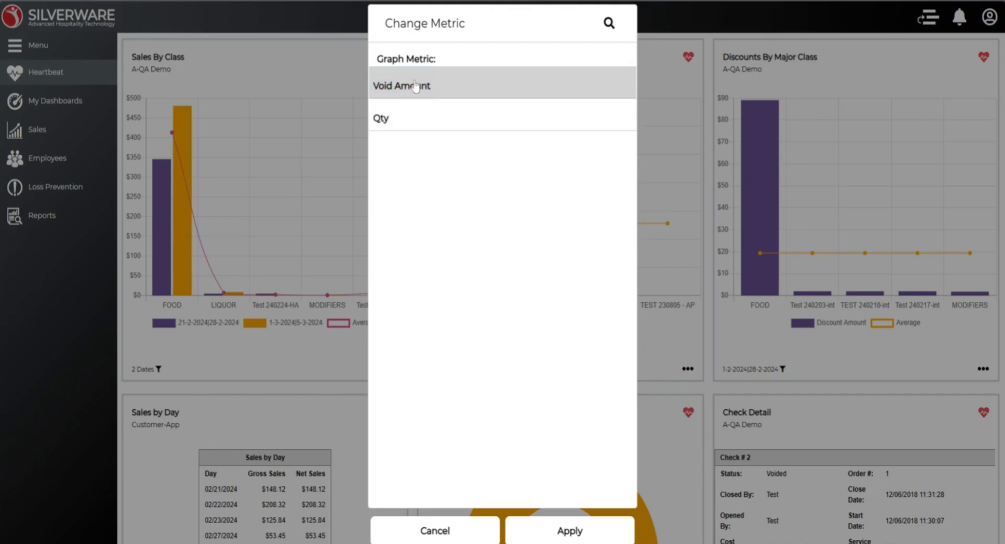
click(426, 117)
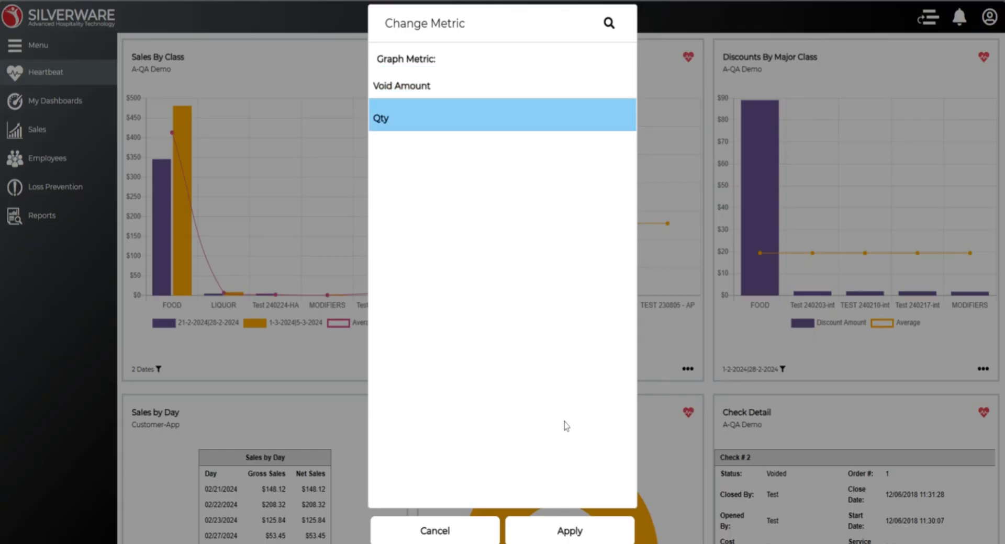
click(569, 532)
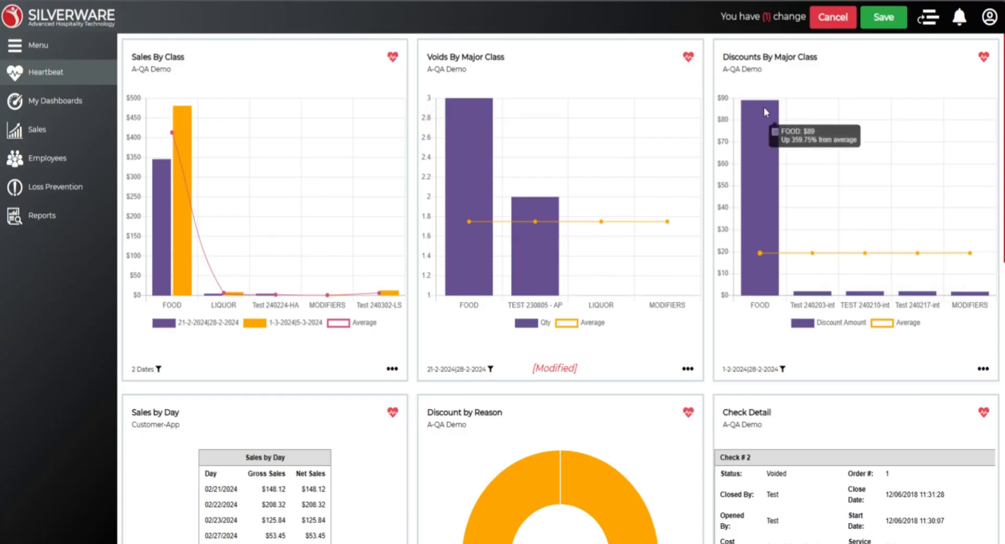
click(392, 369)
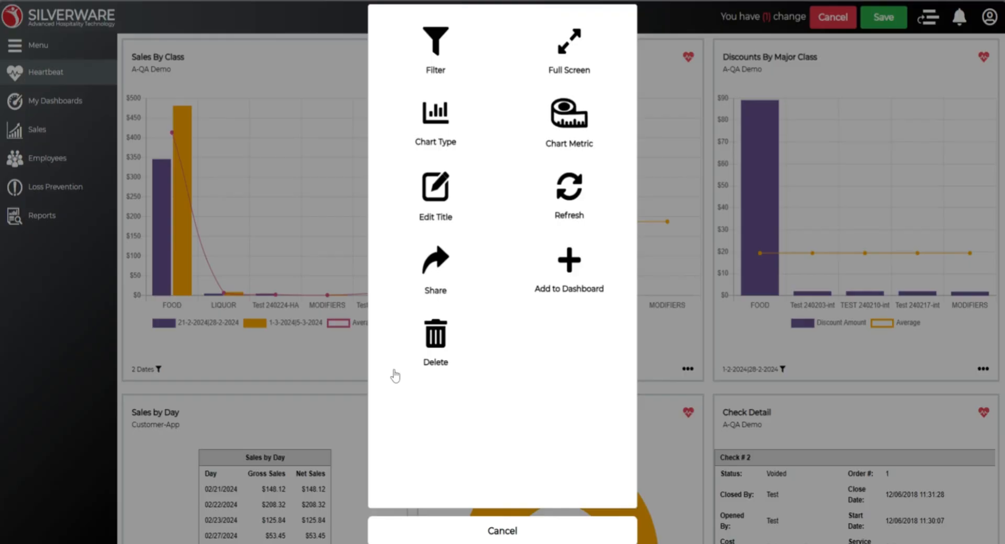
click(569, 116)
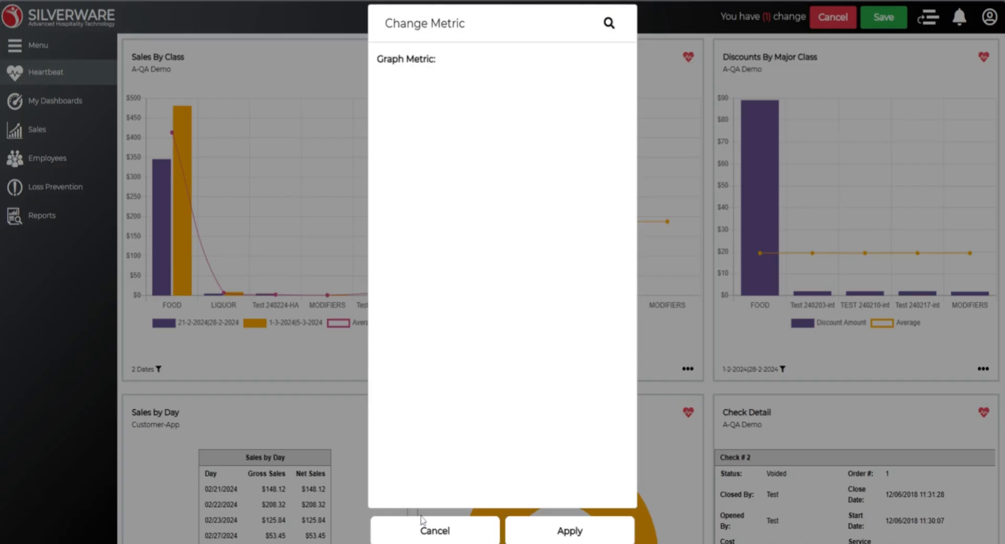
click(424, 532)
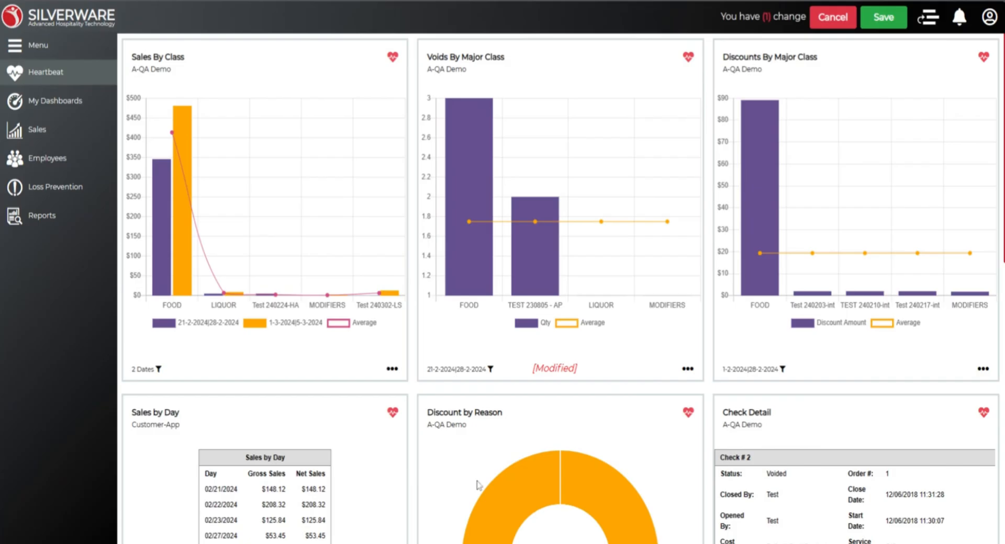
Change the Discounts By Major Class widget's graph metric to Qty
click(982, 369)
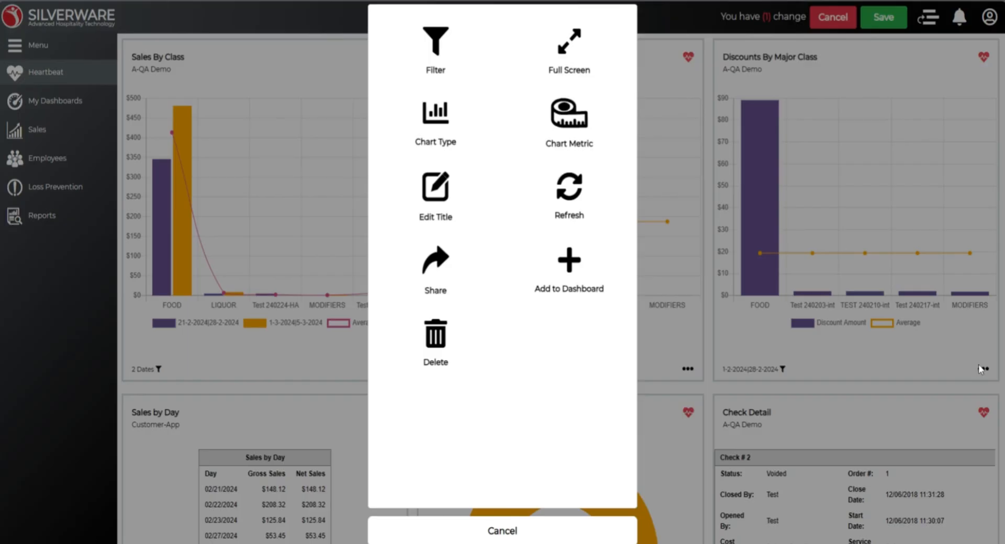
click(566, 119)
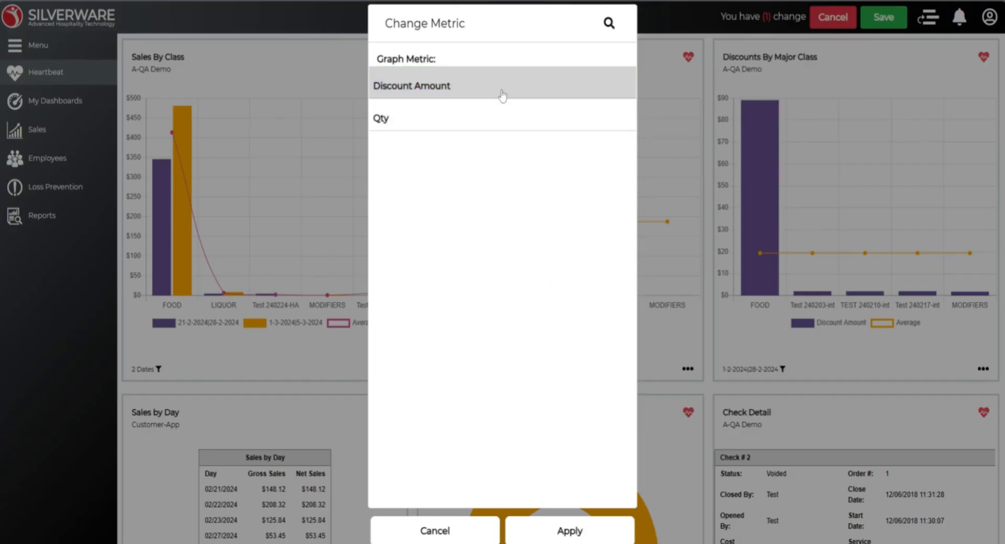
click(478, 121)
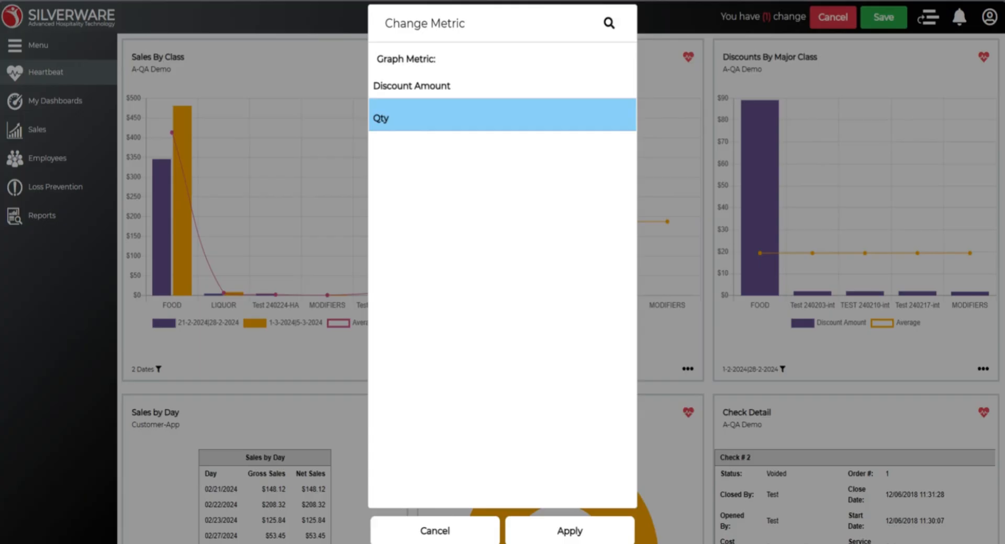
click(587, 532)
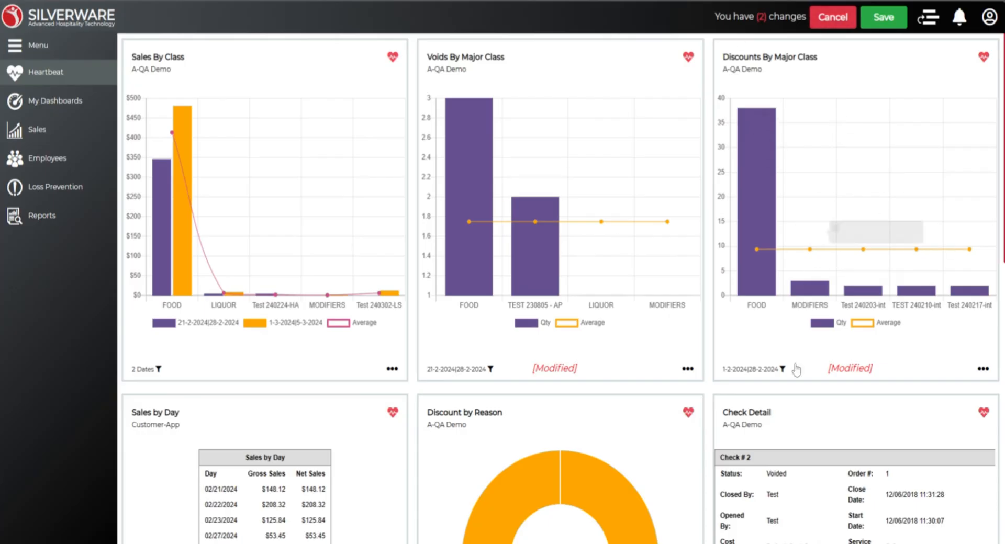
Discard the unsaved metric changes to the Voids By Major Class and Discounts By Major Class widgets
click(832, 17)
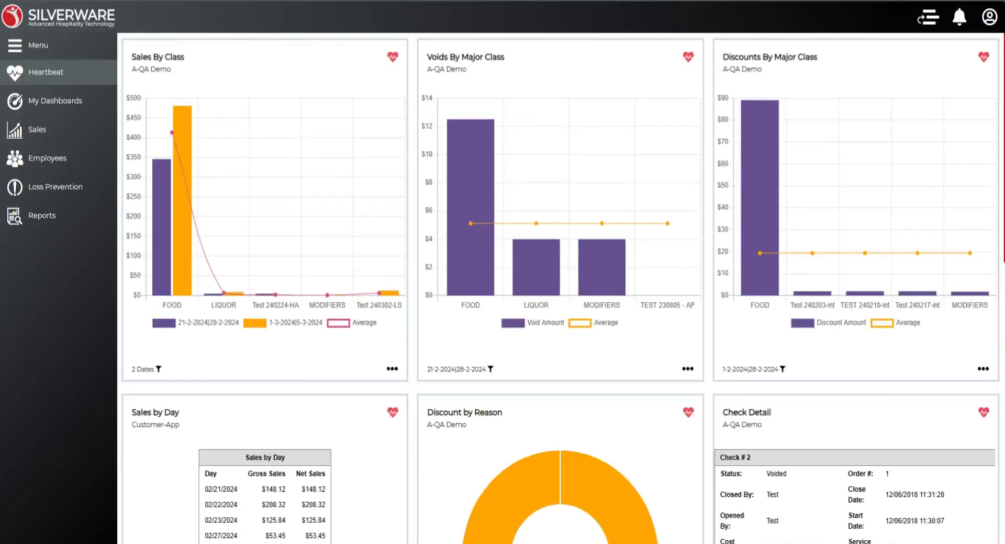
mouse_move(770, 207)
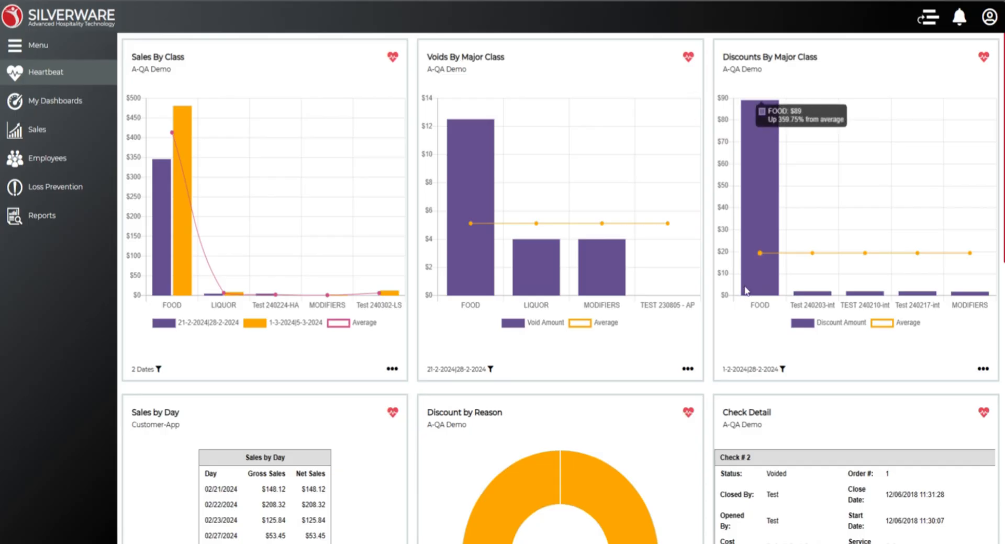